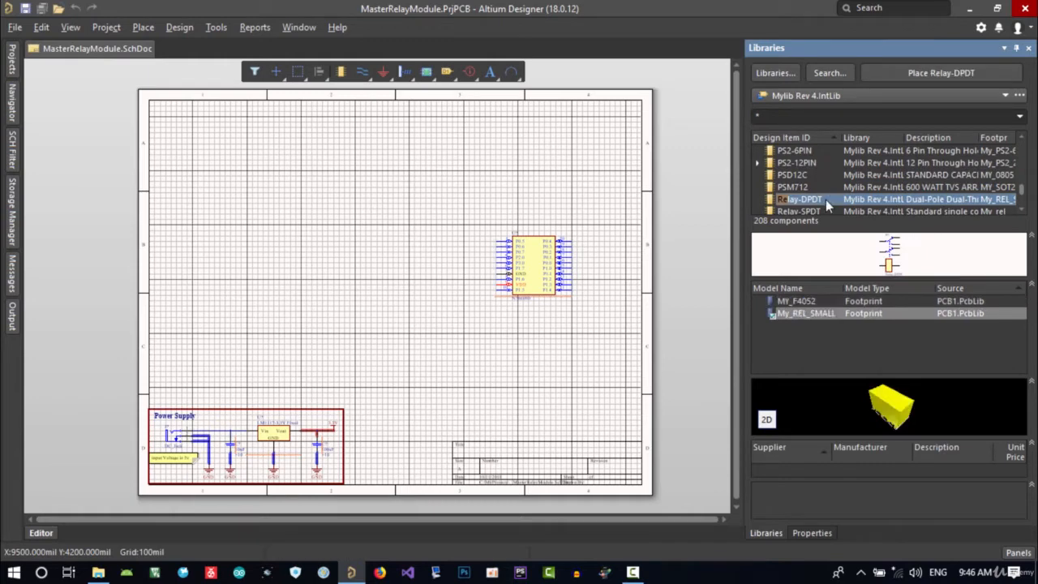
# Select the Relay-SPDT component in Mylib Rev 4.IntLib, preview its footprints and choose MY_Songle.
pyautogui.scroll(-1, 816, 185)
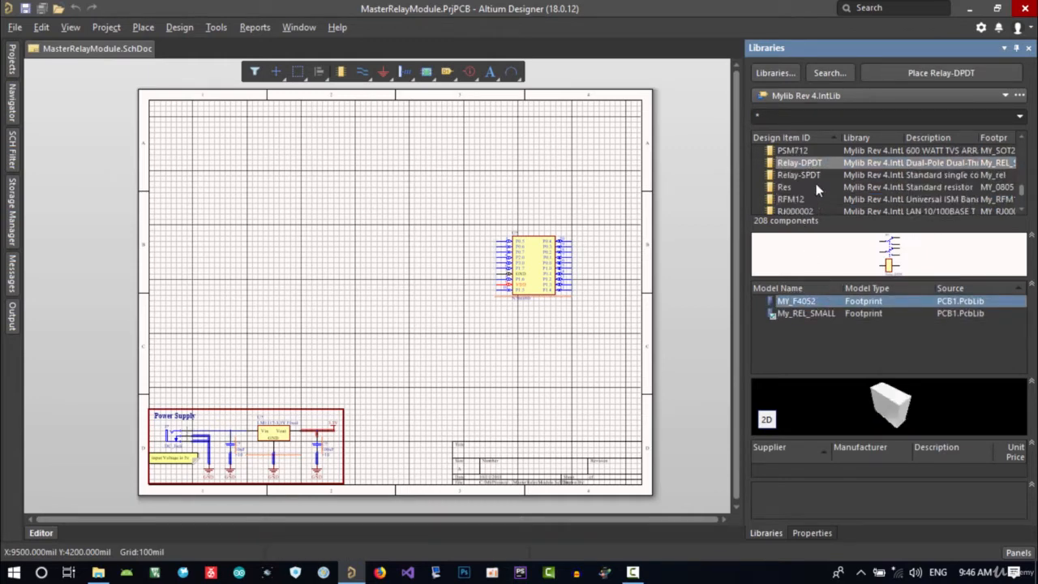
pyautogui.click(811, 174)
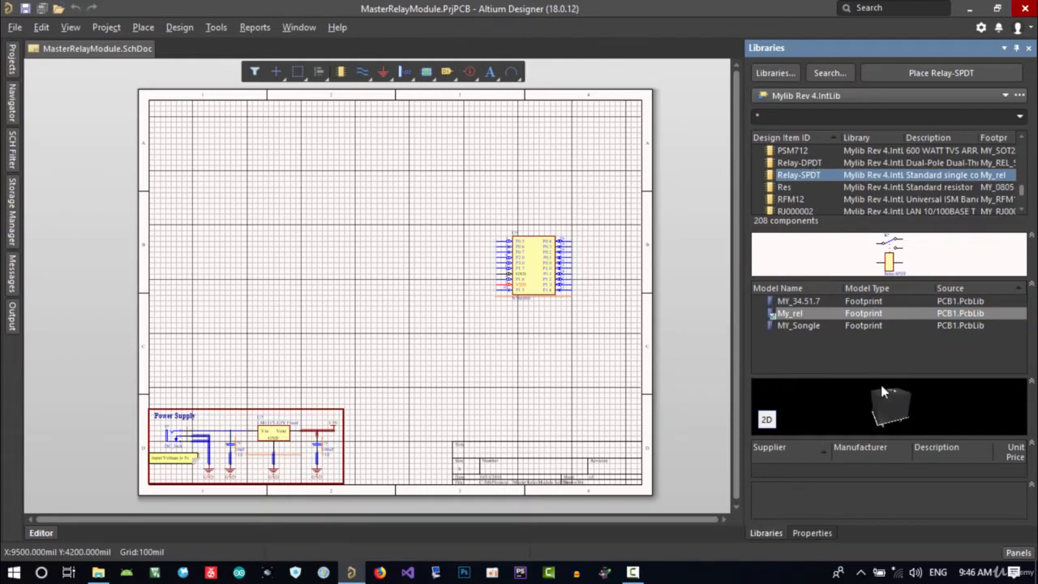
pyautogui.click(819, 301)
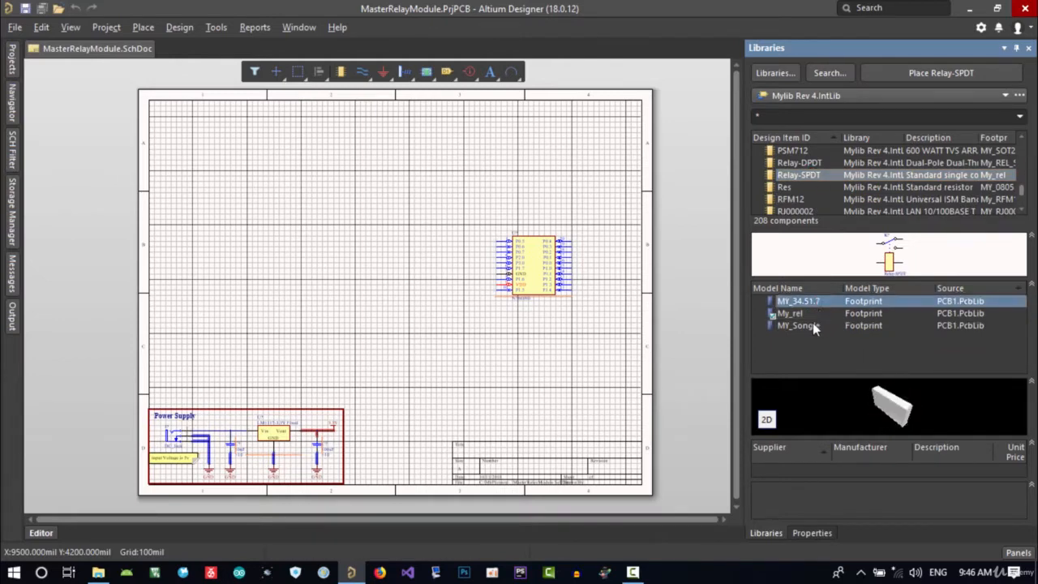
pyautogui.click(820, 325)
pyautogui.moveTo(880, 429); pyautogui.dragTo(921, 393)
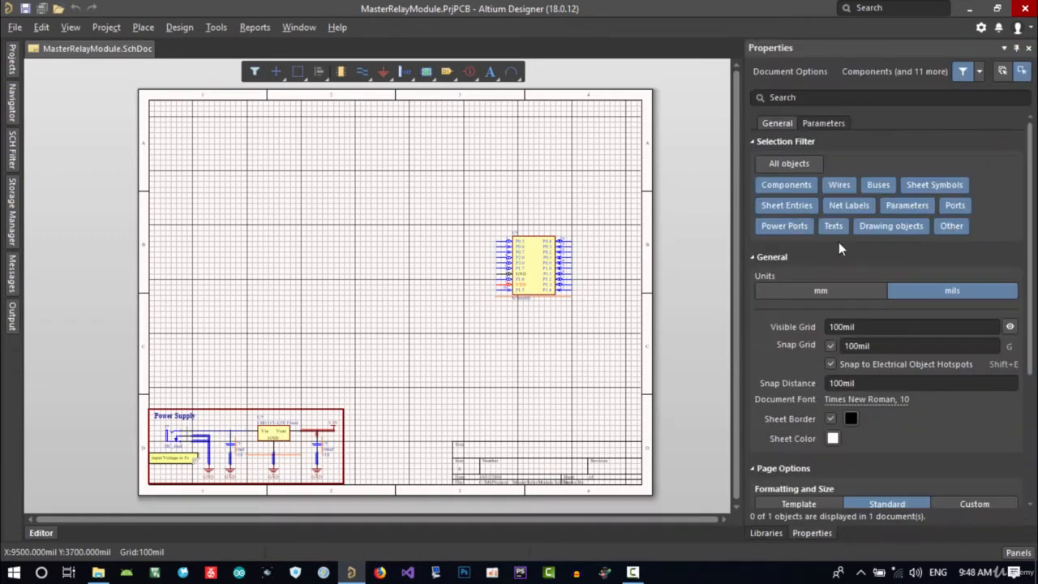
pyautogui.click(766, 532)
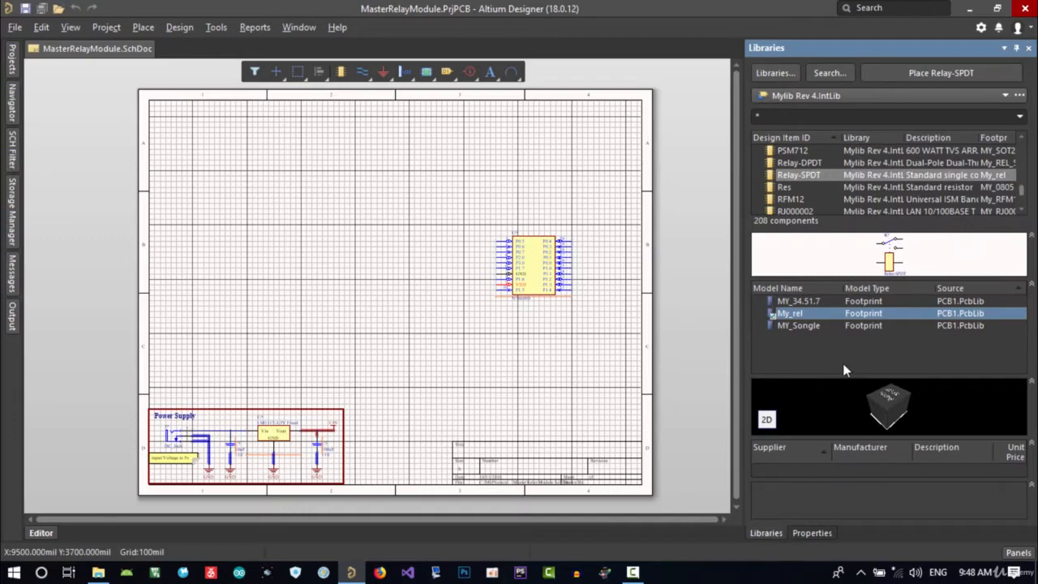
pyautogui.click(806, 329)
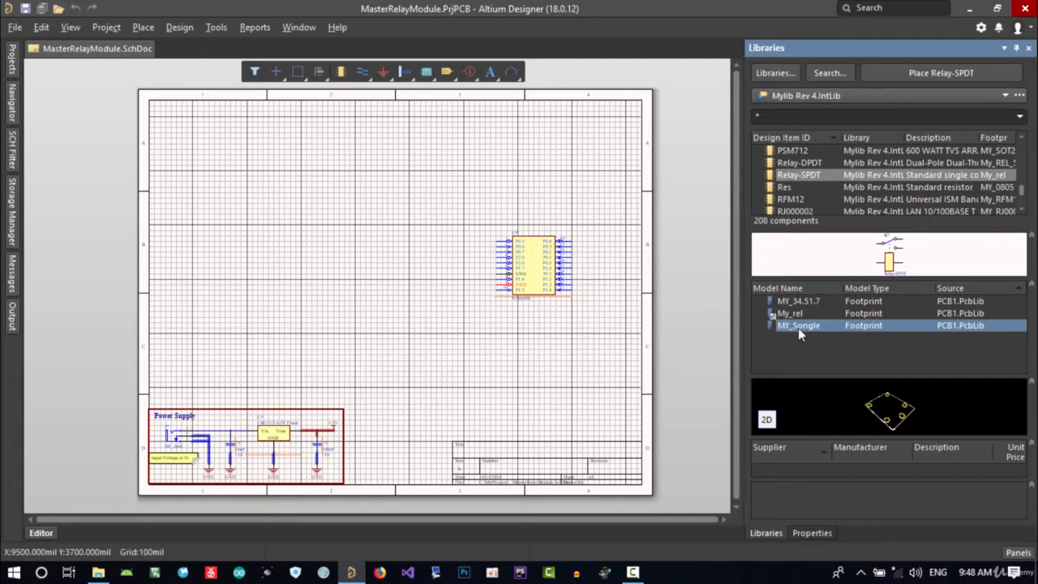
# Place one Relay-SPDT with the chosen footprint in zone A1 of the schematic sheet.
pyautogui.click(931, 72)
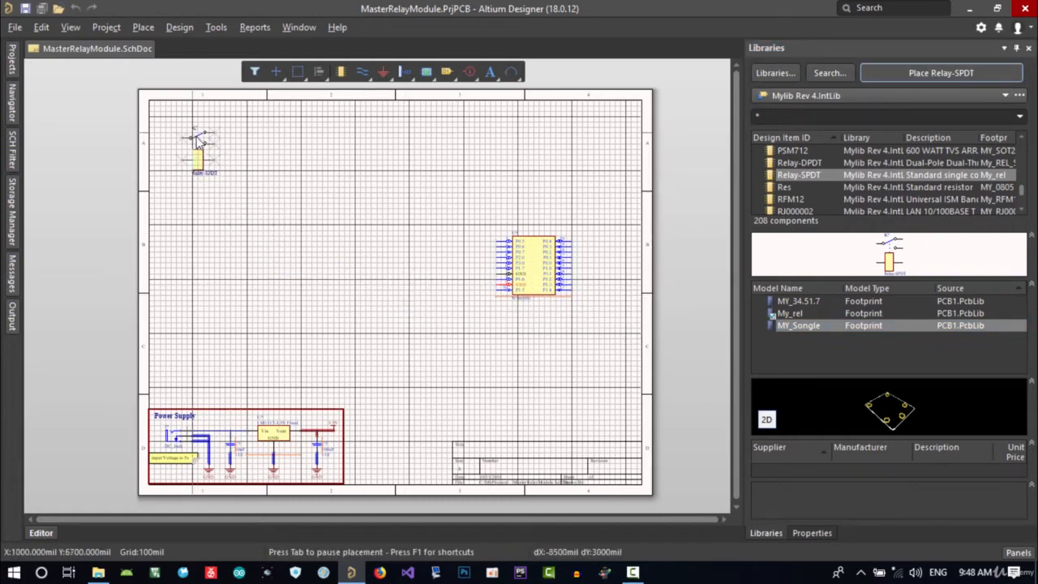
pyautogui.keyDown('ctrl'); pyautogui.scroll(3, 197, 140); pyautogui.keyUp('ctrl')
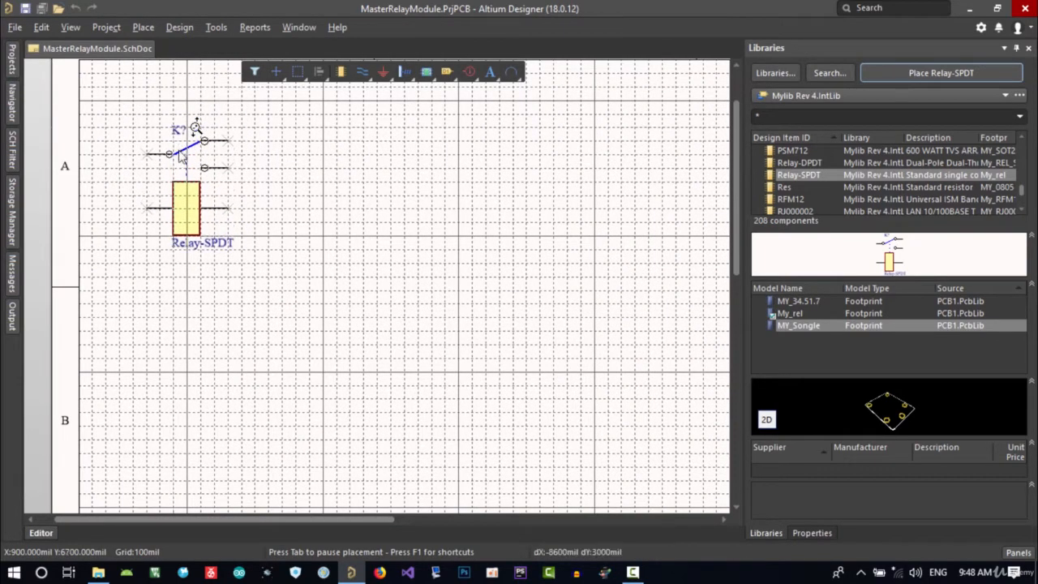
pyautogui.press('Escape')
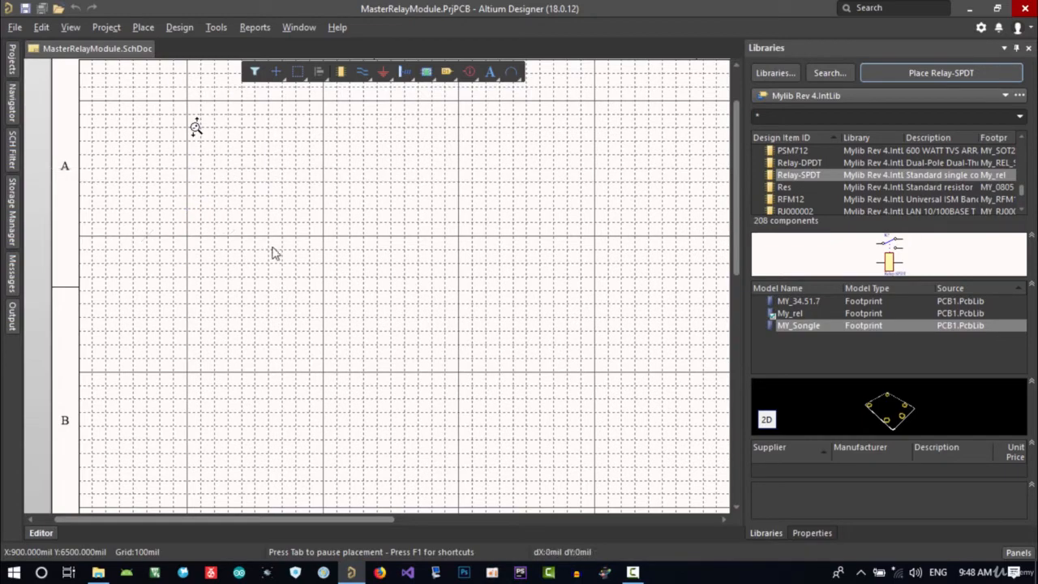
pyautogui.click(229, 236)
pyautogui.press('Escape')
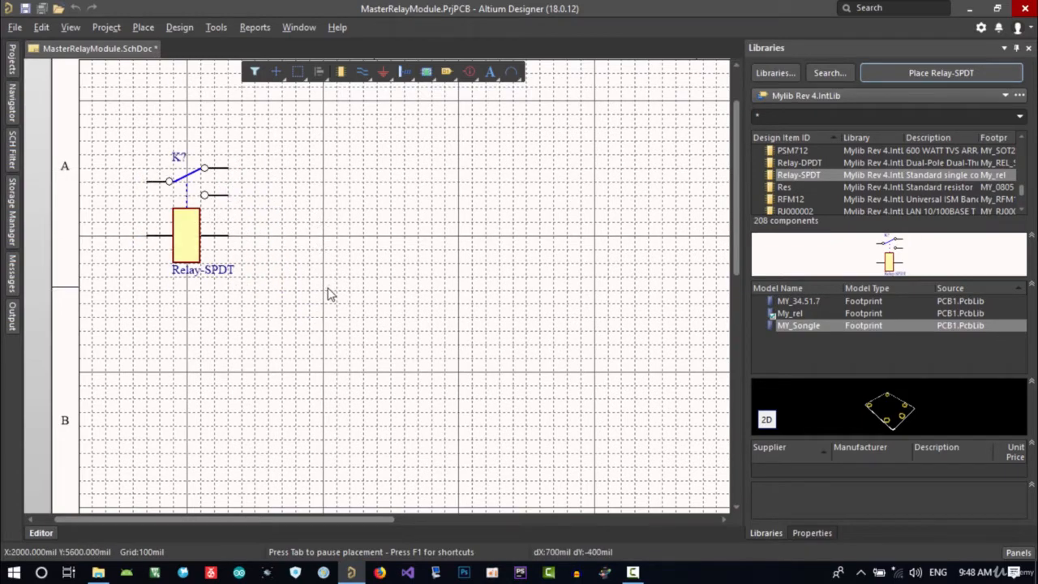
pyautogui.moveTo(283, 305); pyautogui.dragTo(428, 388, button='right')
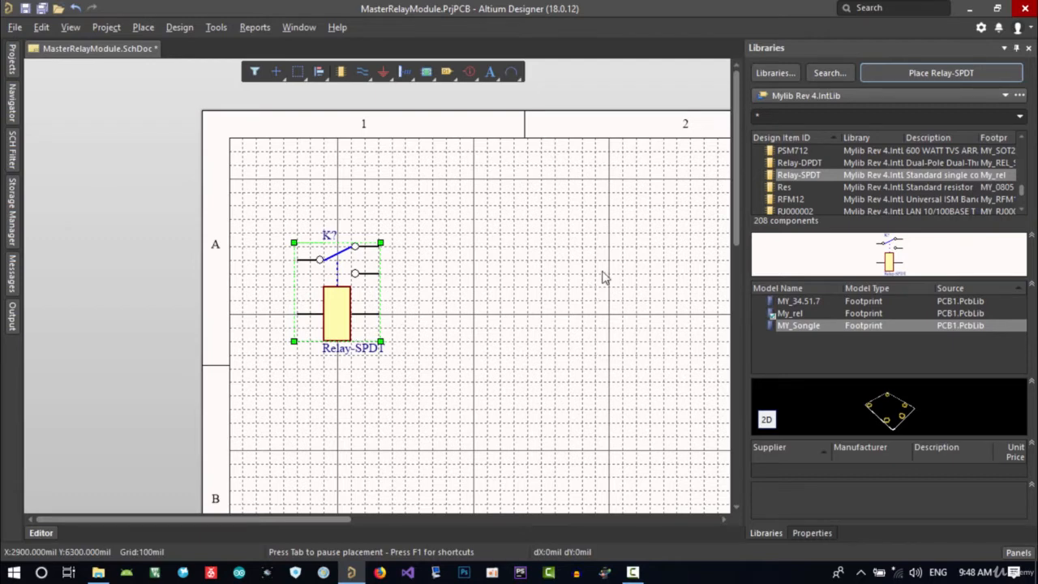
# Find and select the 3-pin Header 3 component in Mylib Rev 4.IntLib.
pyautogui.scroll(1, 794, 197)
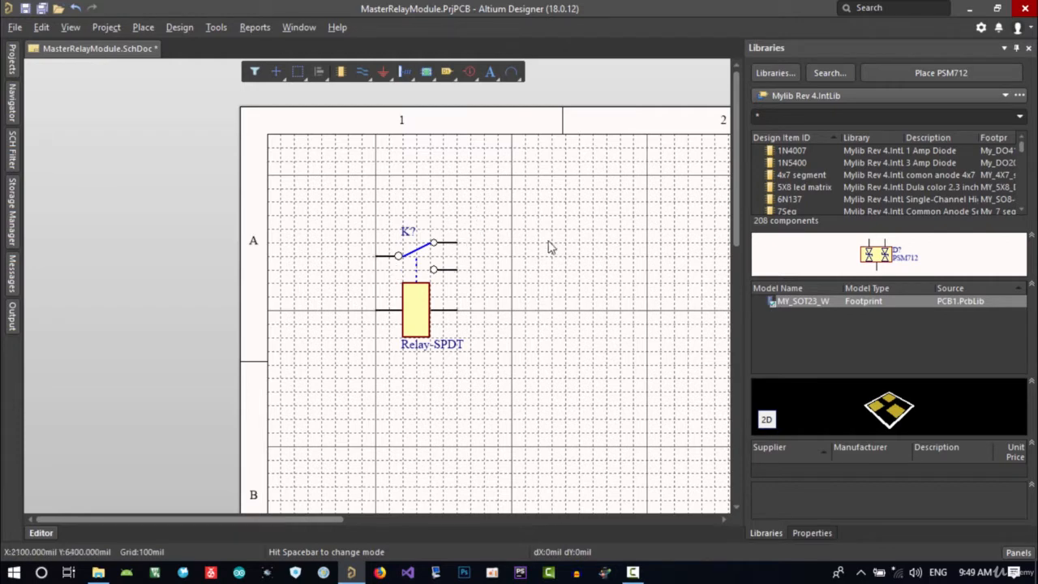
pyautogui.scroll(-1, 823, 191)
pyautogui.scroll(-2, 828, 191)
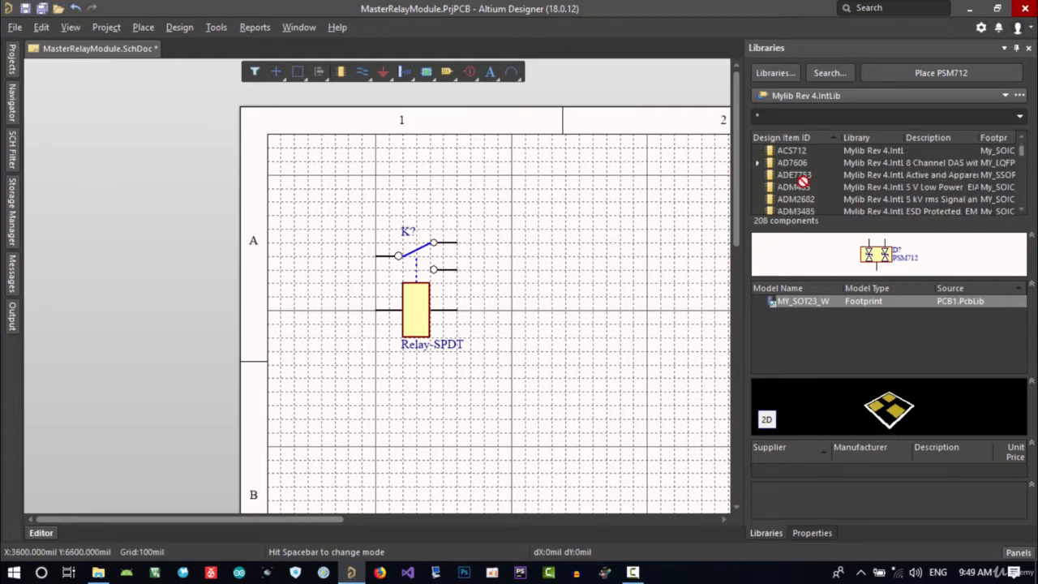
pyautogui.click(803, 187)
pyautogui.scroll(-5, 811, 193)
pyautogui.click(812, 198)
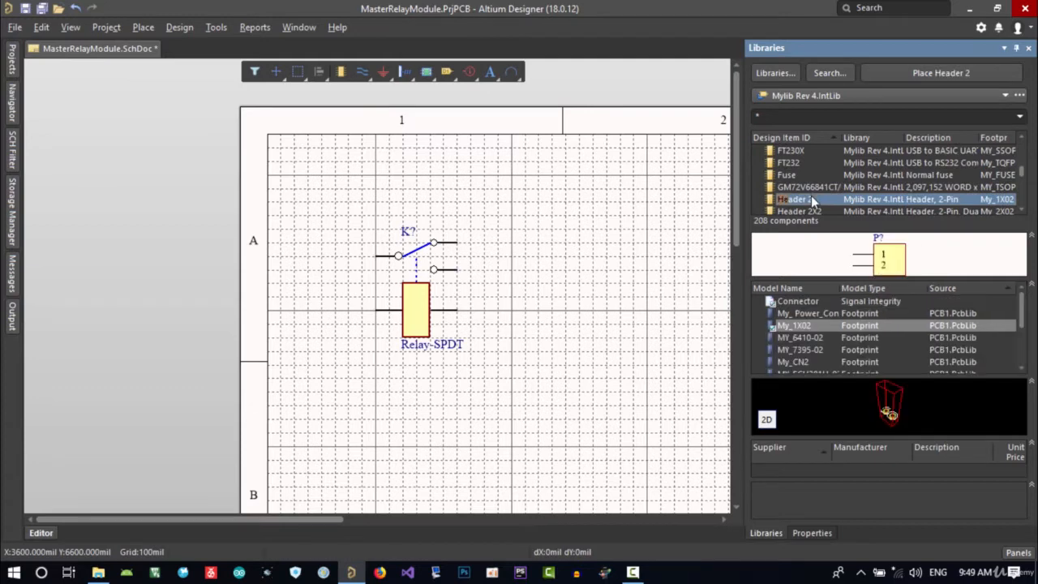
pyautogui.scroll(-1, 836, 204)
pyautogui.click(817, 186)
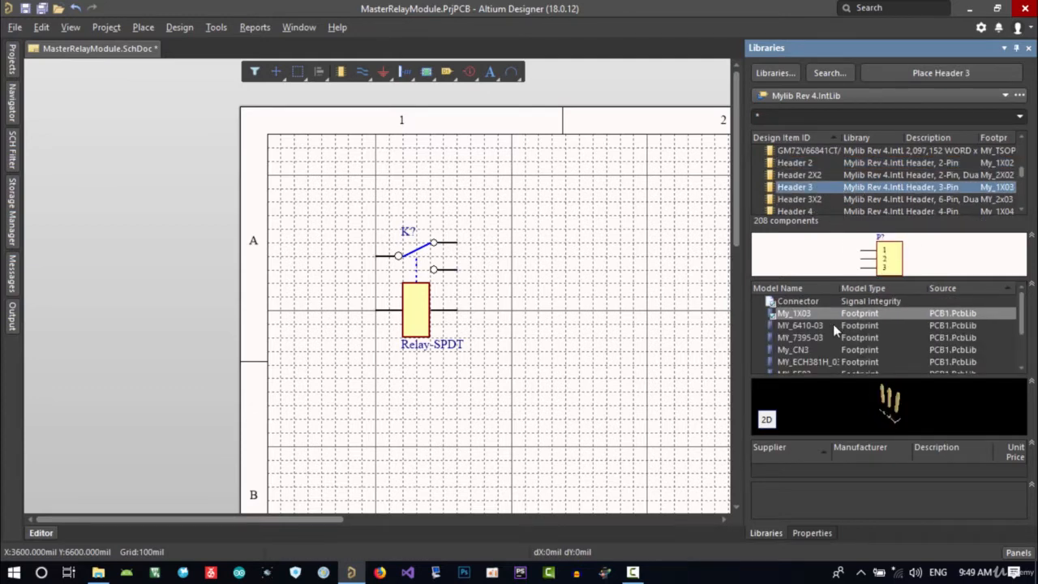
# Preview the available Header 3 footprints in 3D and choose MY_MSTBA3.
pyautogui.moveTo(898, 417); pyautogui.dragTo(907, 410)
pyautogui.click(811, 325)
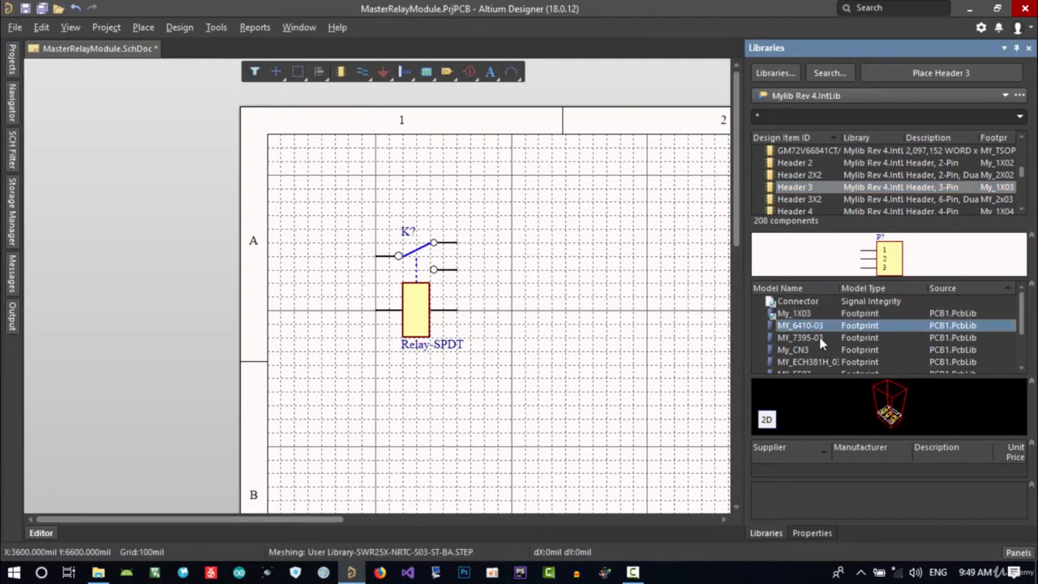
pyautogui.click(802, 335)
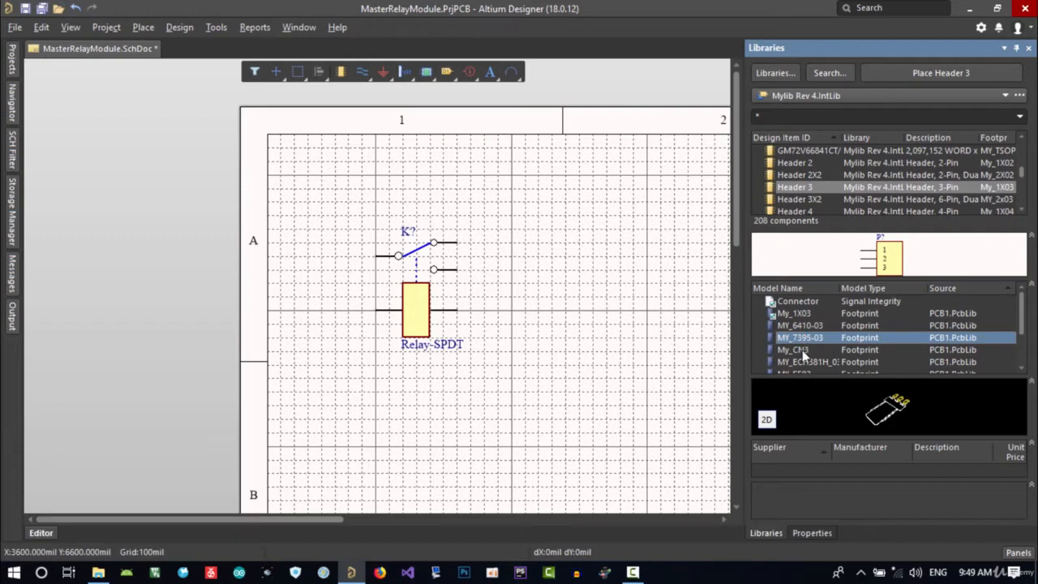
pyautogui.click(802, 349)
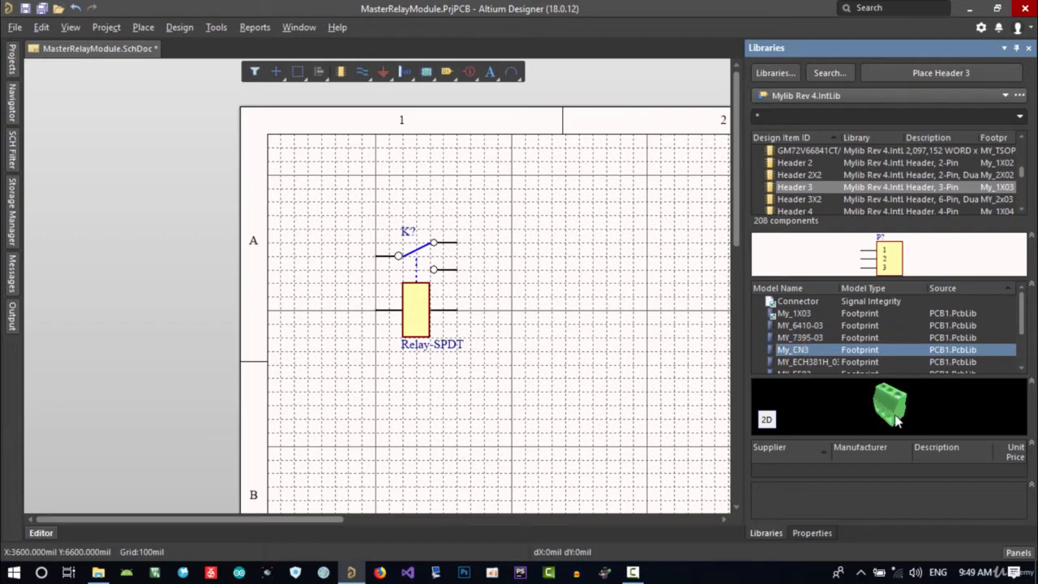
pyautogui.moveTo(911, 407); pyautogui.dragTo(847, 407)
pyautogui.click(806, 364)
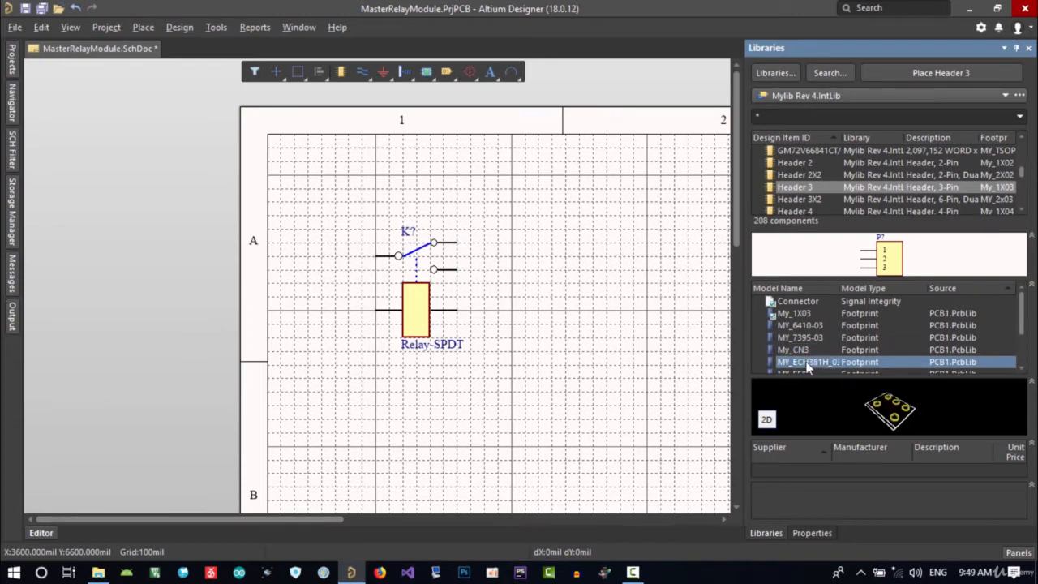
pyautogui.scroll(-1, 819, 368)
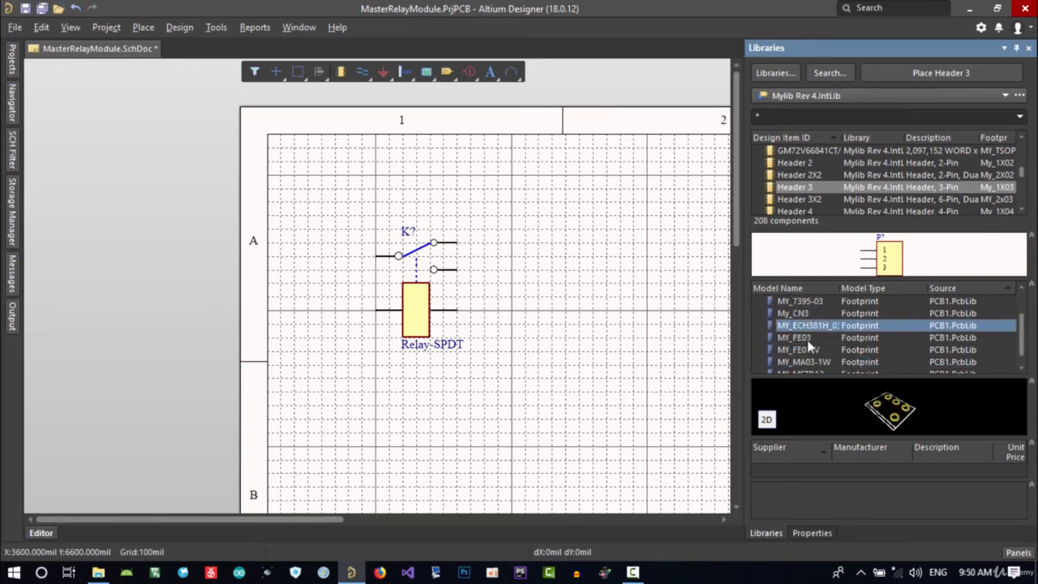
pyautogui.click(806, 338)
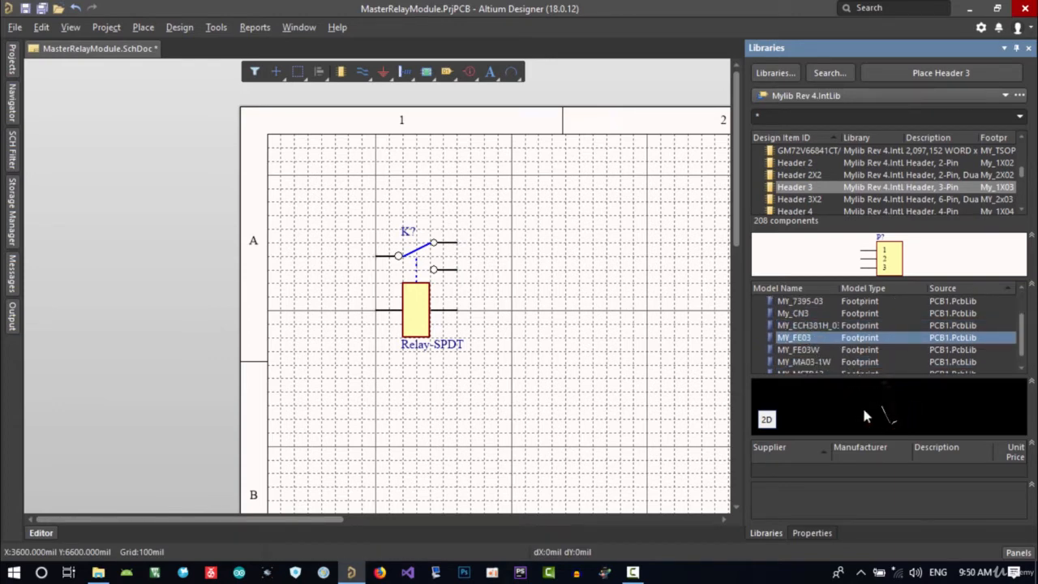
pyautogui.click(814, 351)
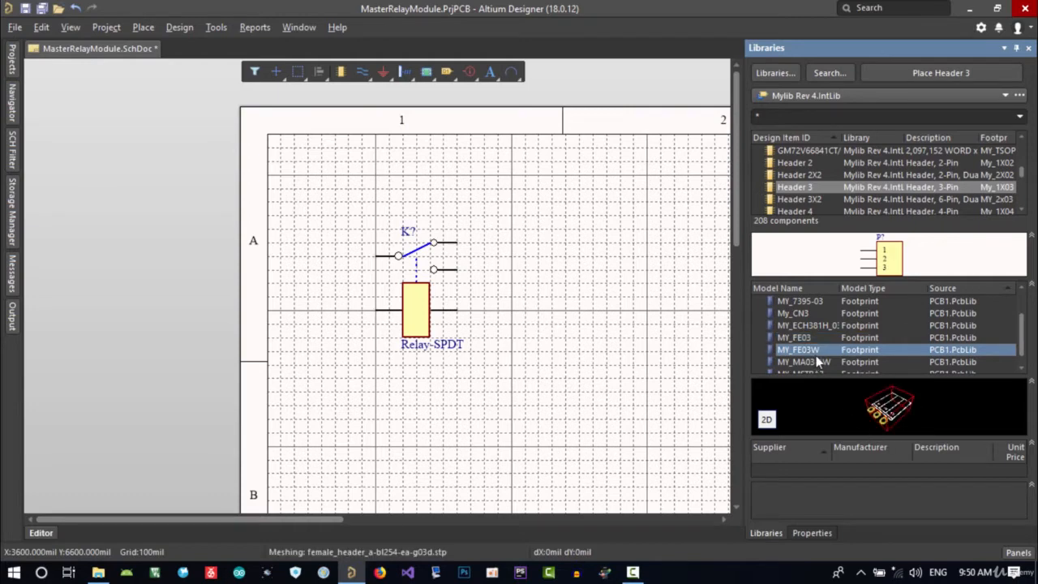
pyautogui.scroll(-1, 814, 355)
pyautogui.click(819, 351)
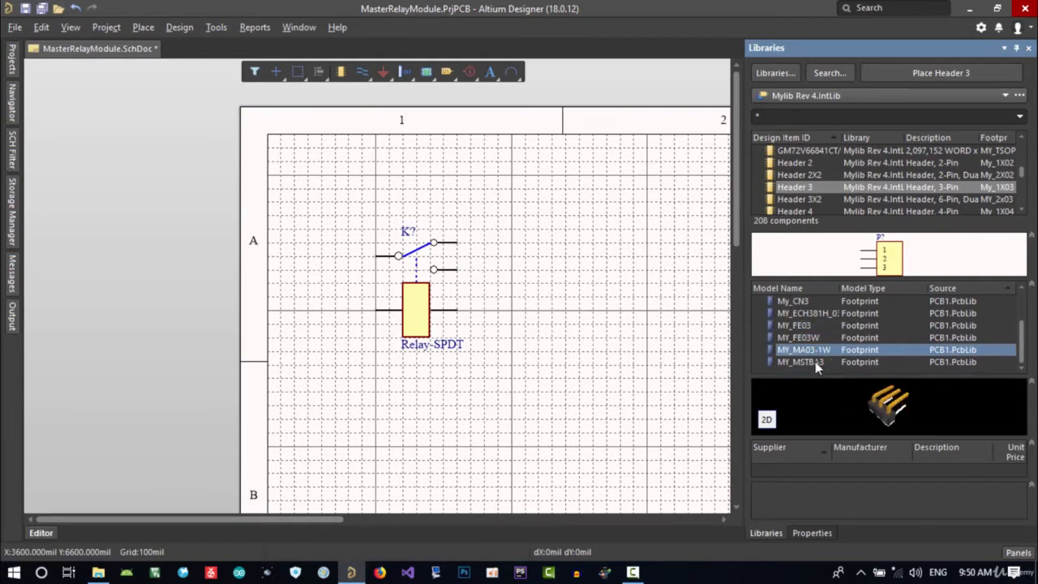
pyautogui.click(817, 363)
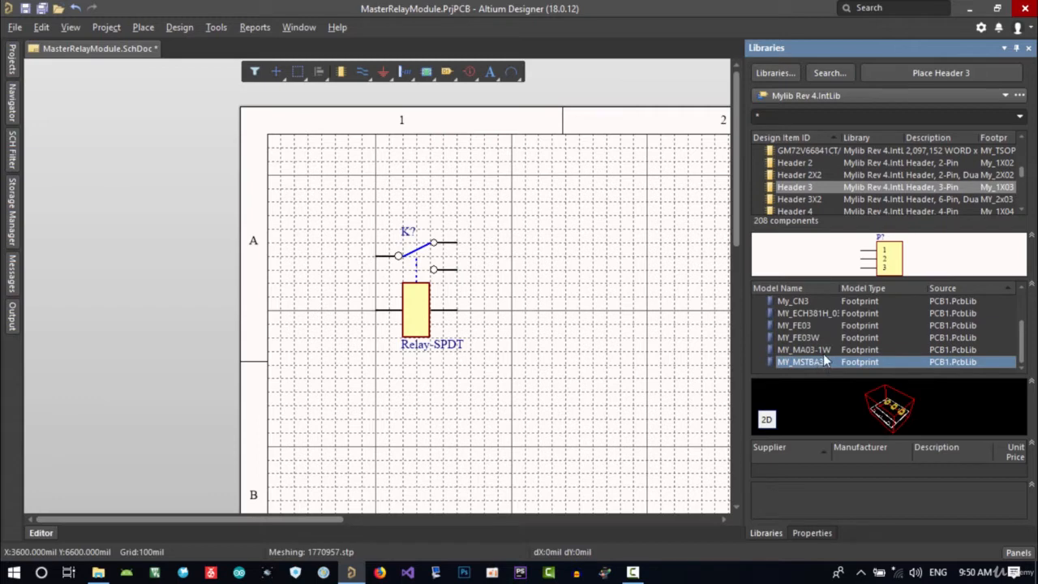
pyautogui.moveTo(887, 409)
pyautogui.mouseDown()
pyautogui.moveTo(897, 364)
pyautogui.moveTo(879, 334)
pyautogui.moveTo(801, 379)
pyautogui.moveTo(922, 413)
pyautogui.moveTo(908, 356)
pyautogui.moveTo(808, 360)
pyautogui.moveTo(872, 432)
pyautogui.moveTo(906, 377)
pyautogui.moveTo(903, 418)
pyautogui.mouseUp()
# Place one Header 3 above the relay, rotated so that its three pins point down.
pyautogui.click(940, 73)
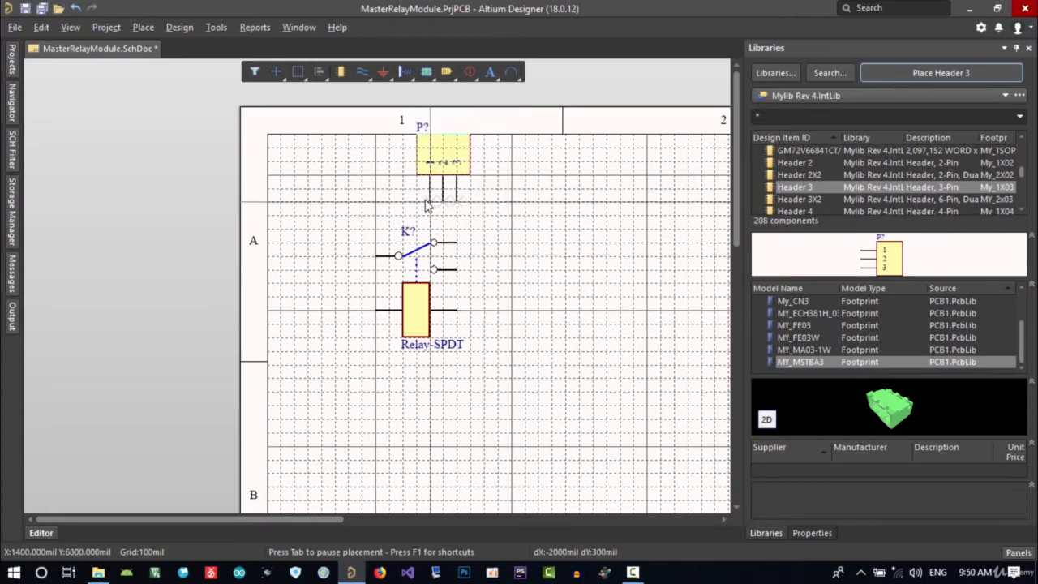
pyautogui.press('space')
pyautogui.press('Left')
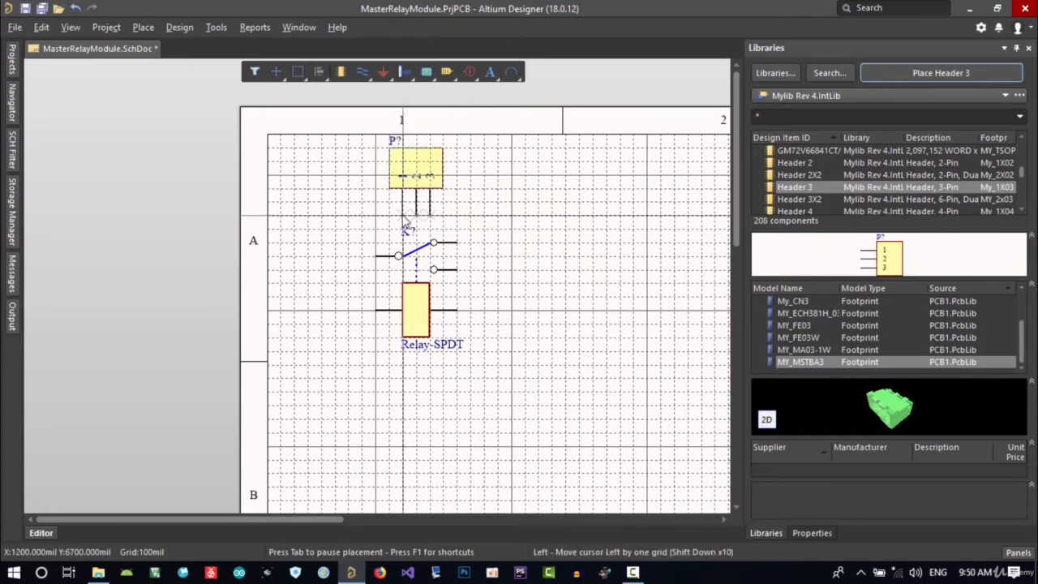
pyautogui.press('Right')
pyautogui.press('Up')
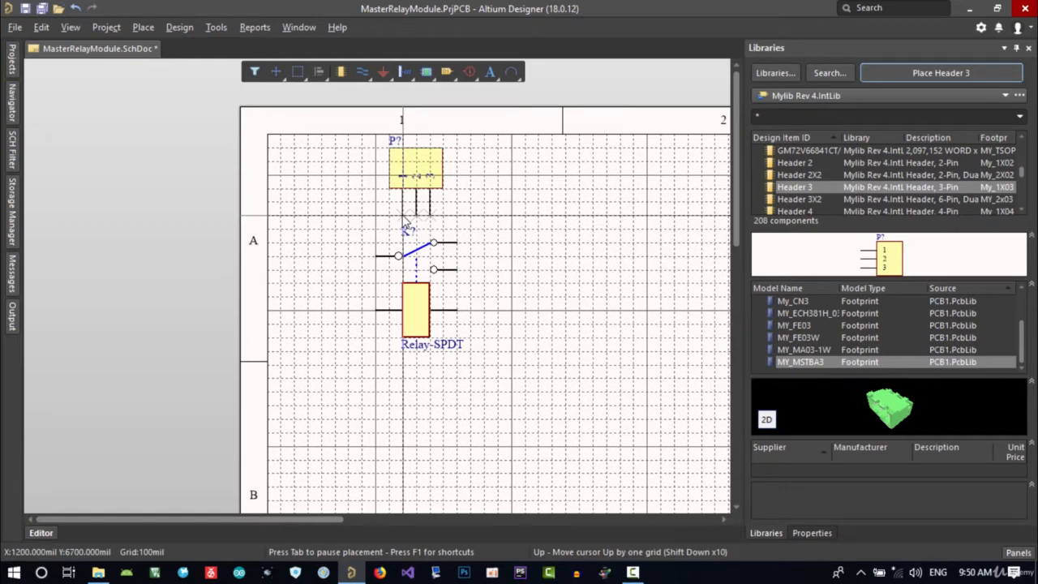
pyautogui.click(405, 220)
pyautogui.press('pageup')
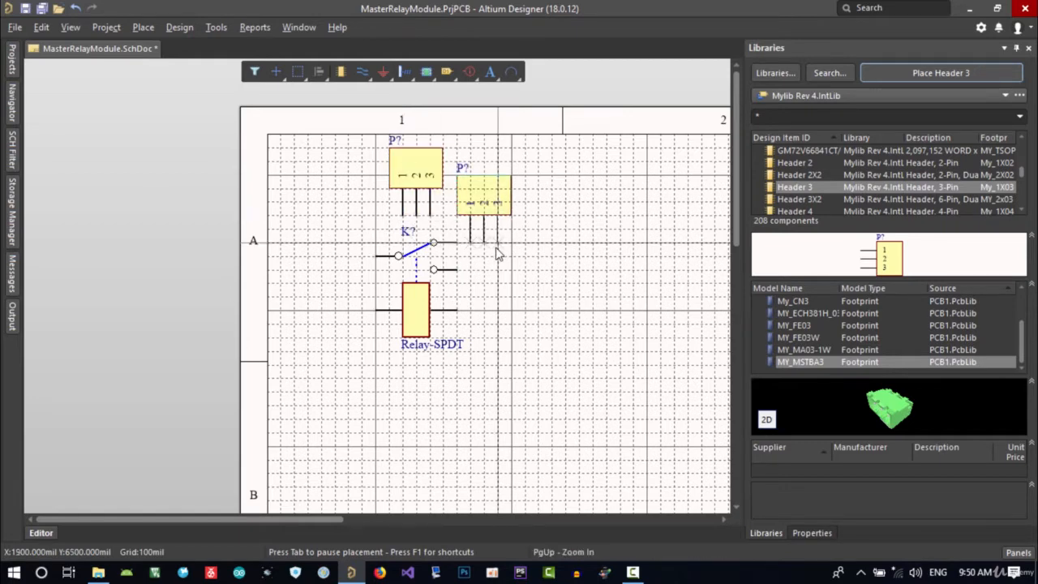
pyautogui.press('End')
pyautogui.press('Escape')
# Move the Relay-SPDT straight down about 400 mil to leave more space below the header.
pyautogui.click(420, 319)
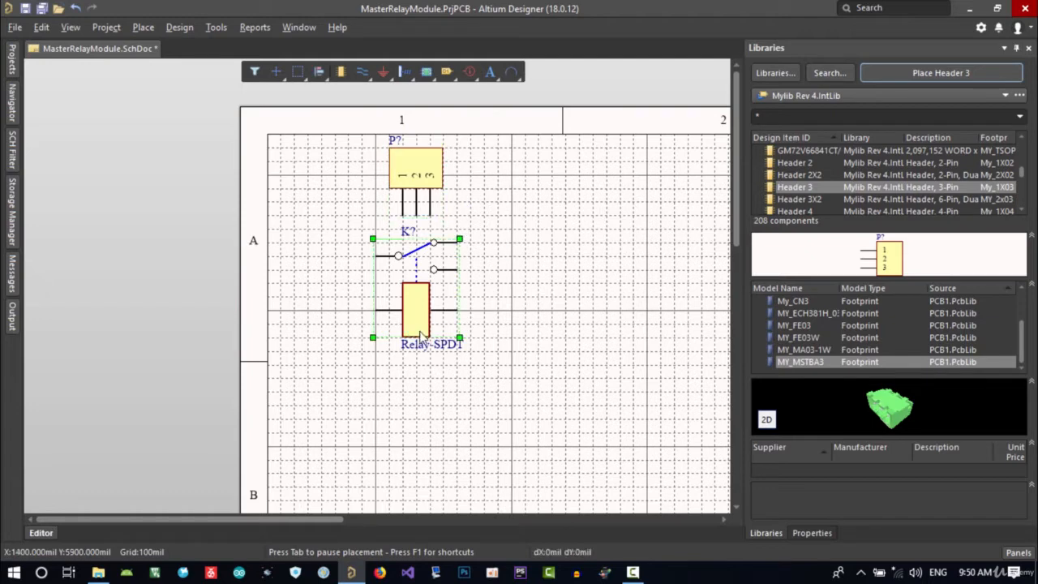
pyautogui.moveTo(420, 318); pyautogui.dragTo(420, 374)
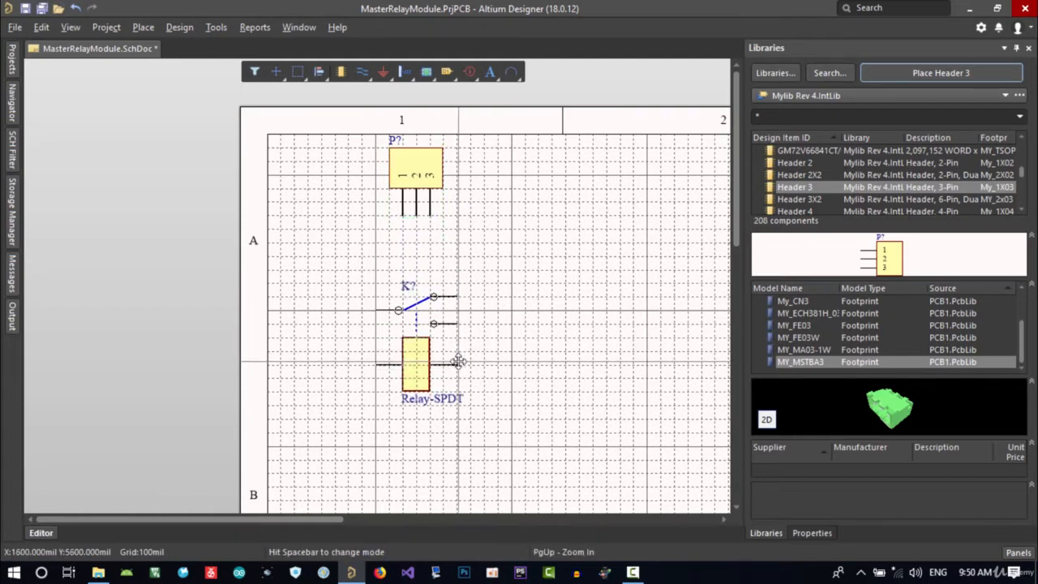
pyautogui.click(491, 316)
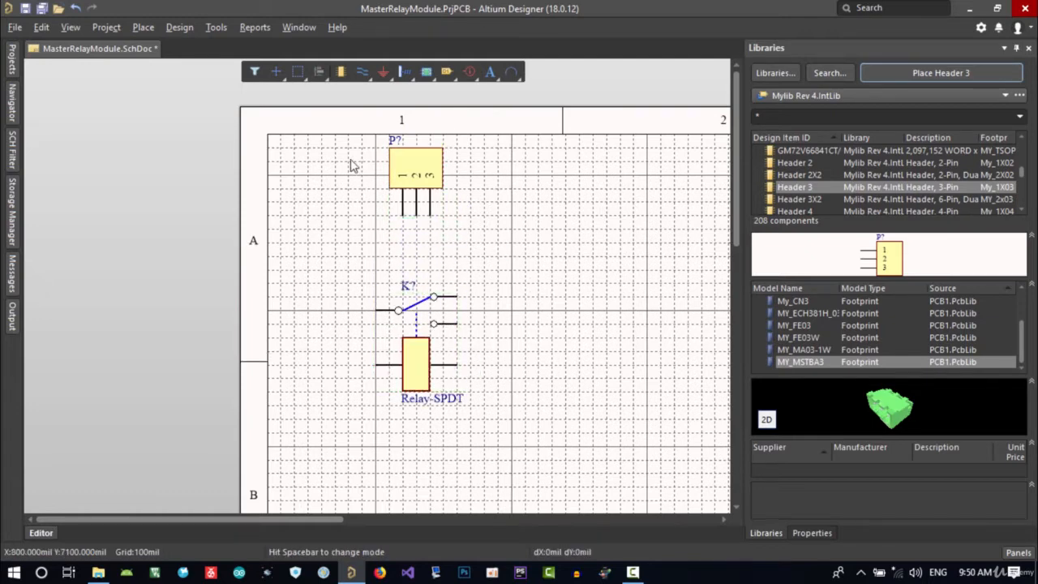
# Align the horizontal centers of the header and the relay, and clear the selection.
pyautogui.click(418, 174)
pyautogui.keyDown('shift'); pyautogui.click(419, 363); pyautogui.keyUp('shift')
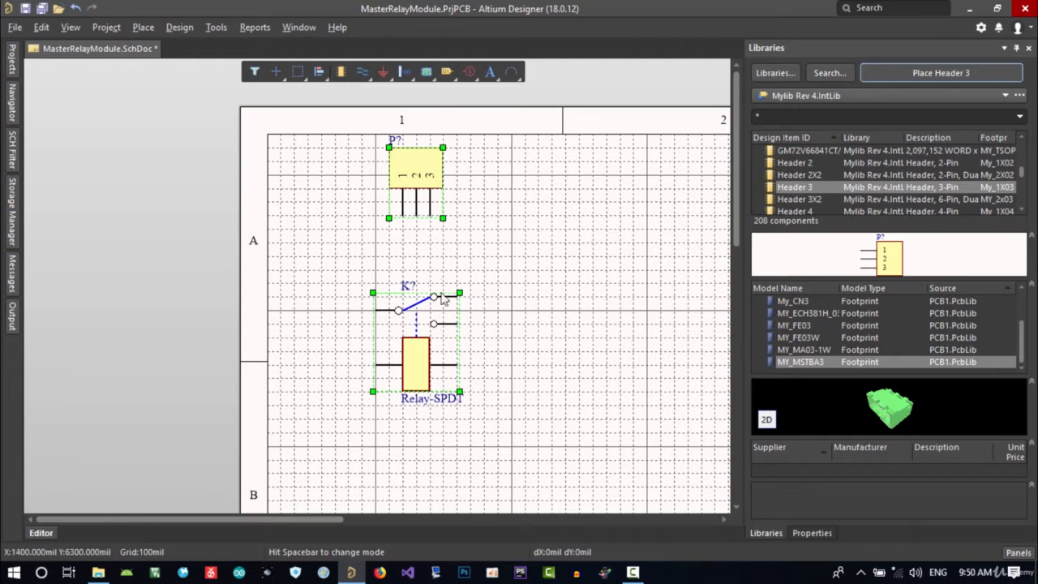
pyautogui.press('a')
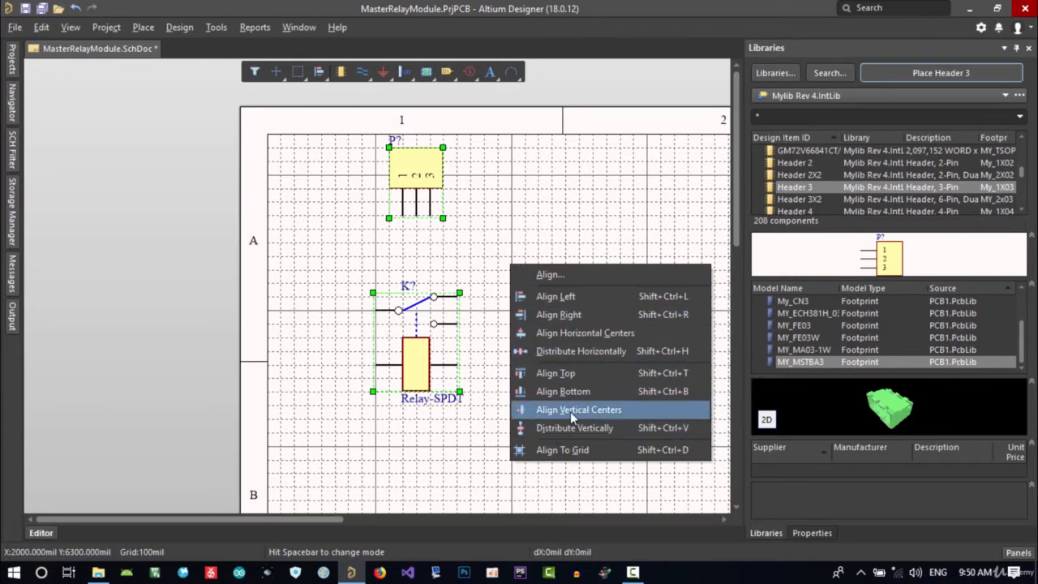
pyautogui.click(577, 339)
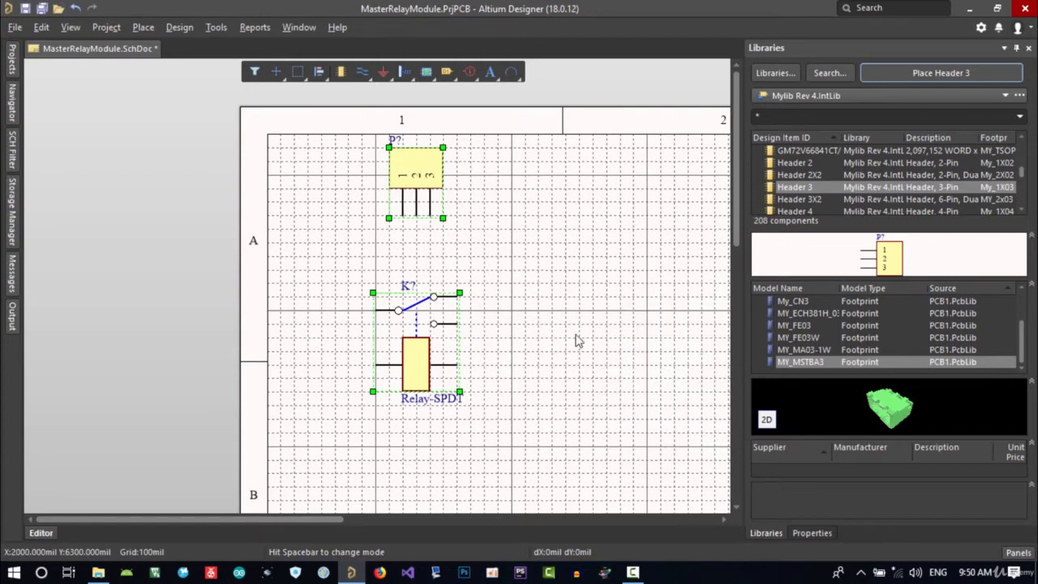
pyautogui.click(519, 310)
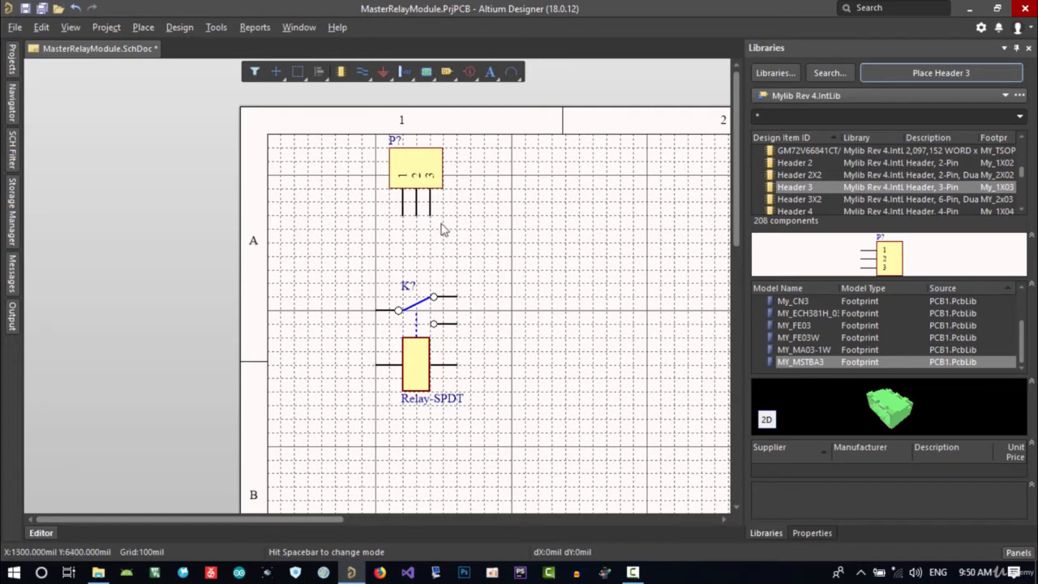
pyautogui.click(362, 72)
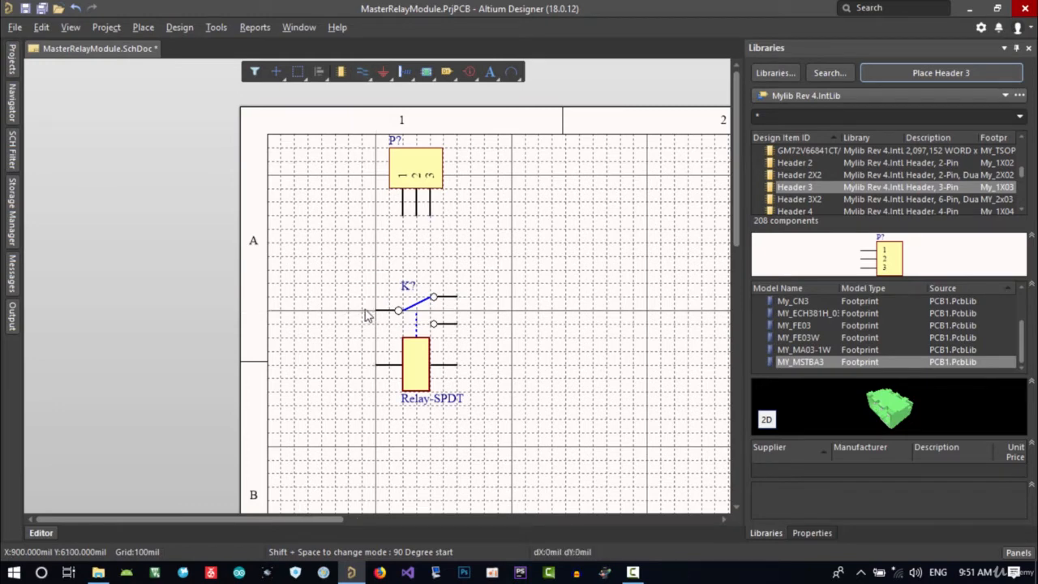
pyautogui.press('Escape')
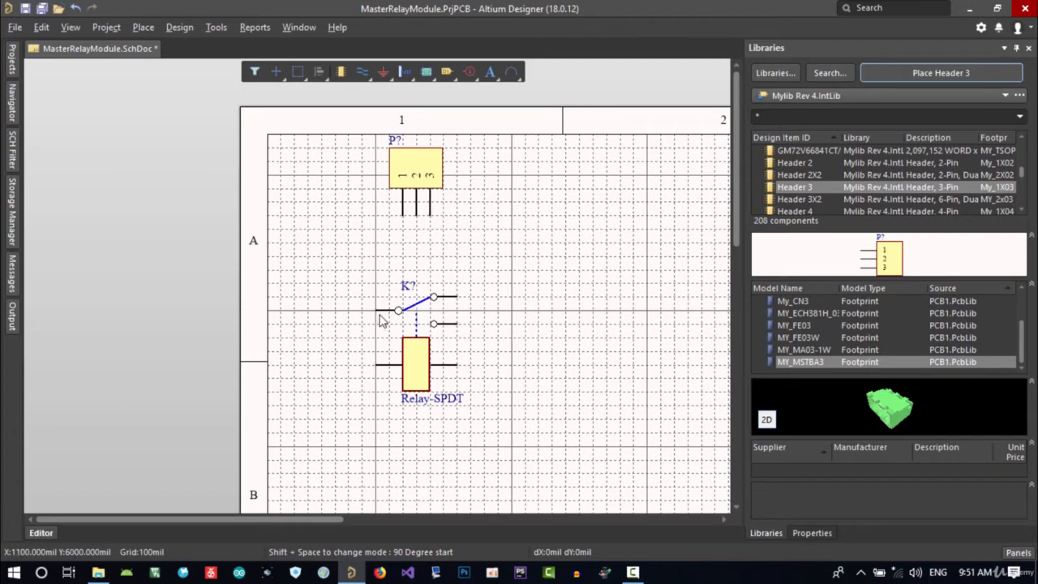
pyautogui.press('w')
pyautogui.press('Escape')
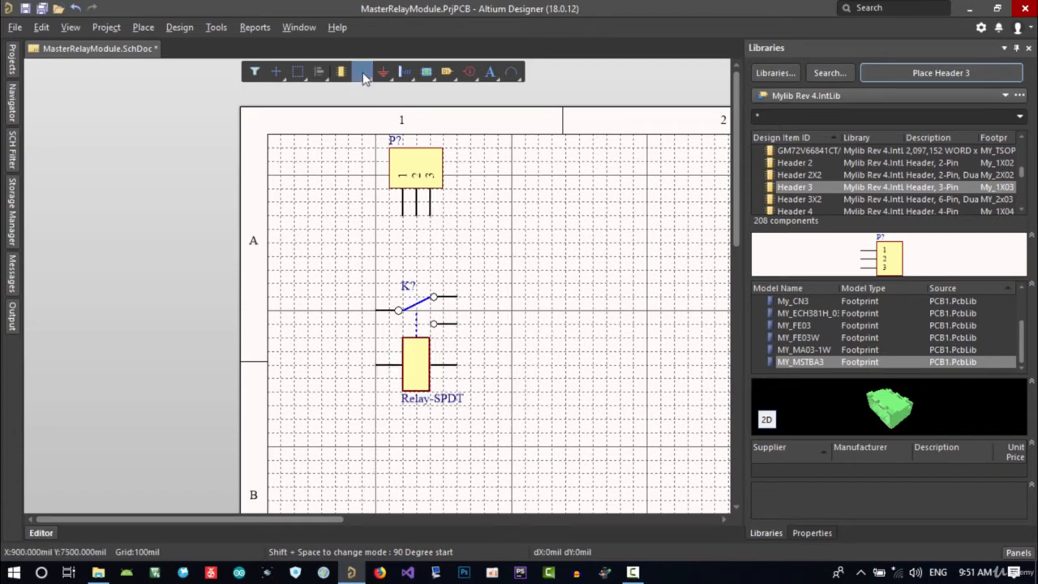
# Draw a straight horizontal wire about 500 mil long leftward from the relay's common pin.
pyautogui.click(363, 72)
pyautogui.click(397, 311)
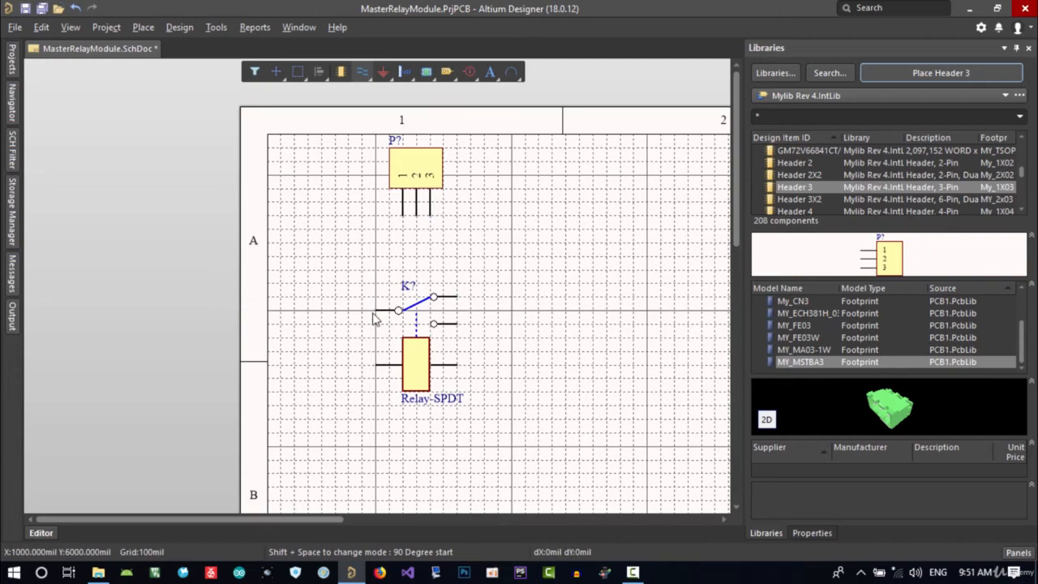
pyautogui.click(310, 317)
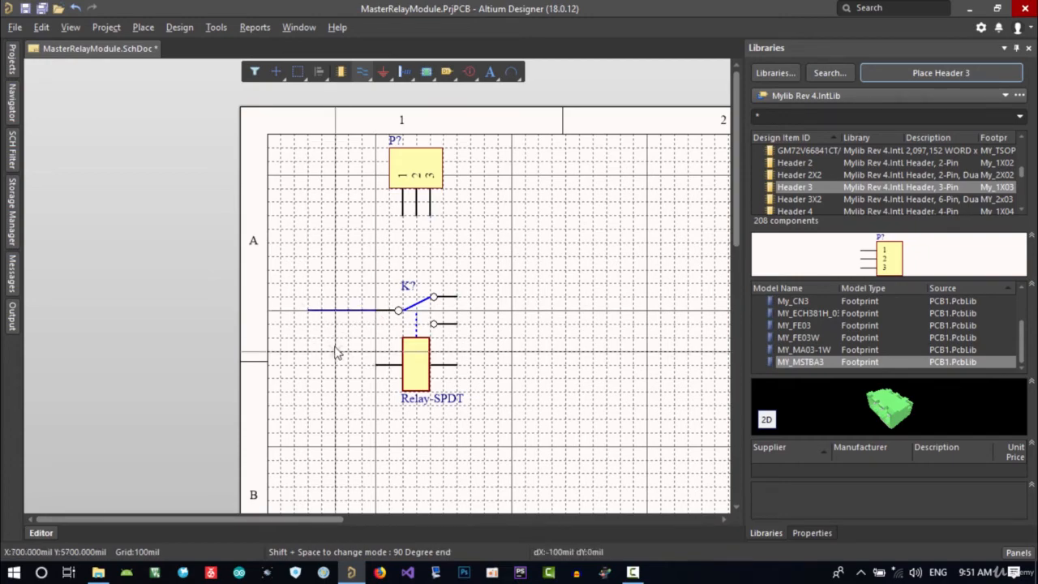
pyautogui.rightClick(360, 325)
pyautogui.keyDown('ctrl'); pyautogui.scroll(2, 343, 308); pyautogui.keyUp('ctrl')
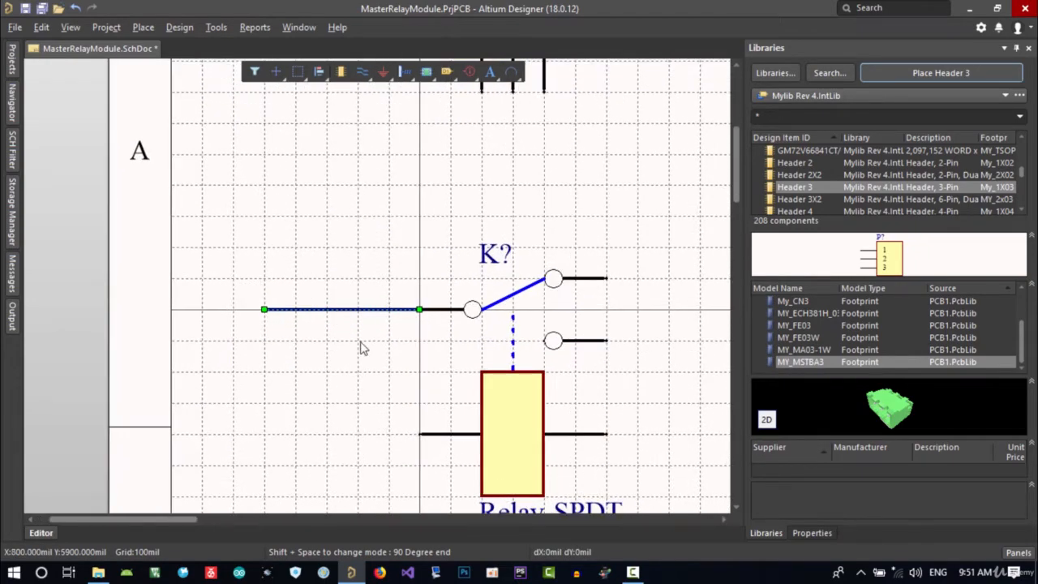
pyautogui.keyDown('ctrl'); pyautogui.scroll(-1, 365, 348); pyautogui.keyUp('ctrl')
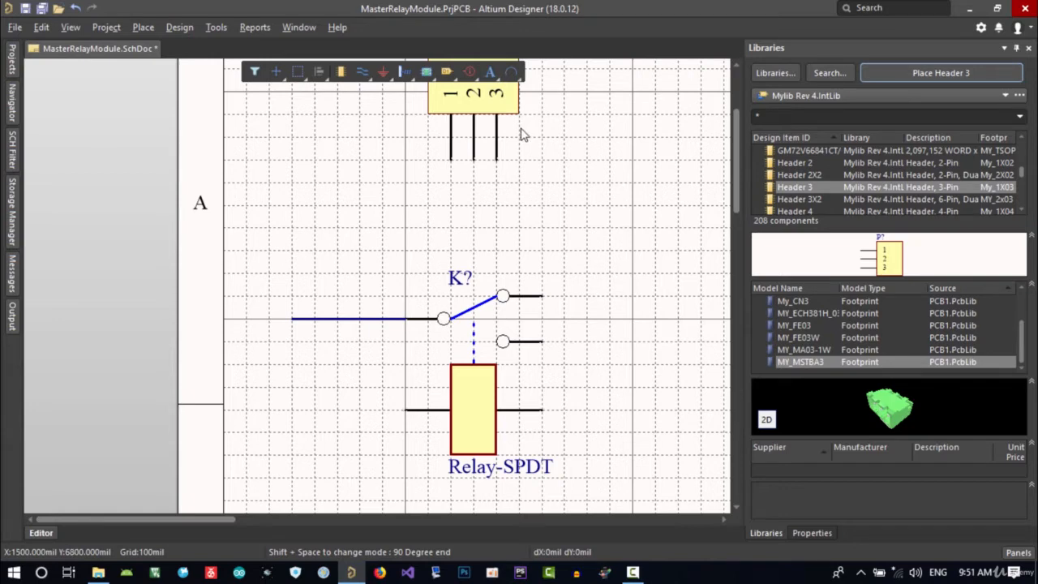
# Place a net label named CommonPinRelay1 at the free end of the relay's common-pin wire.
pyautogui.click(144, 28)
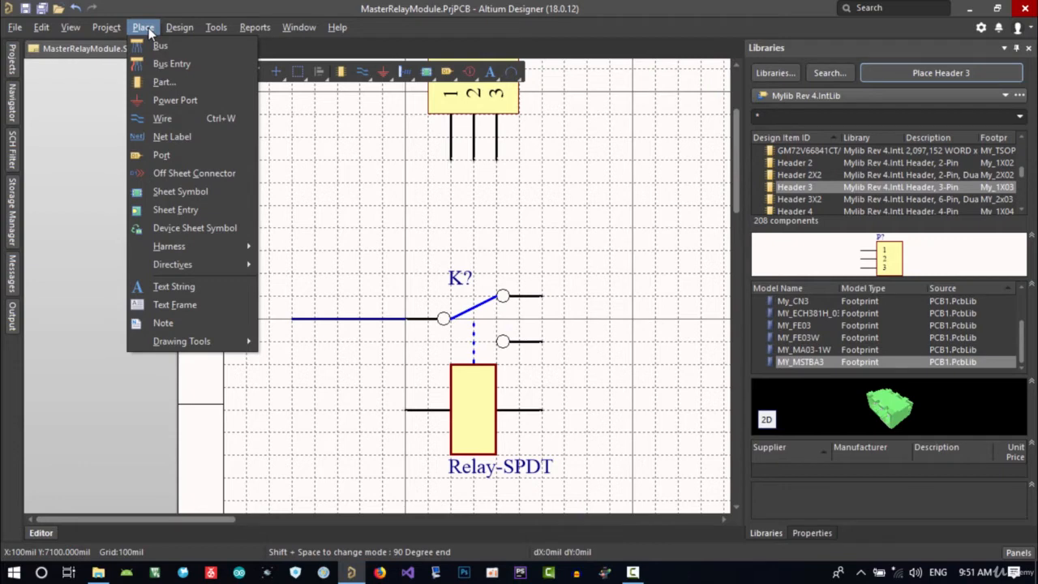
pyautogui.click(179, 137)
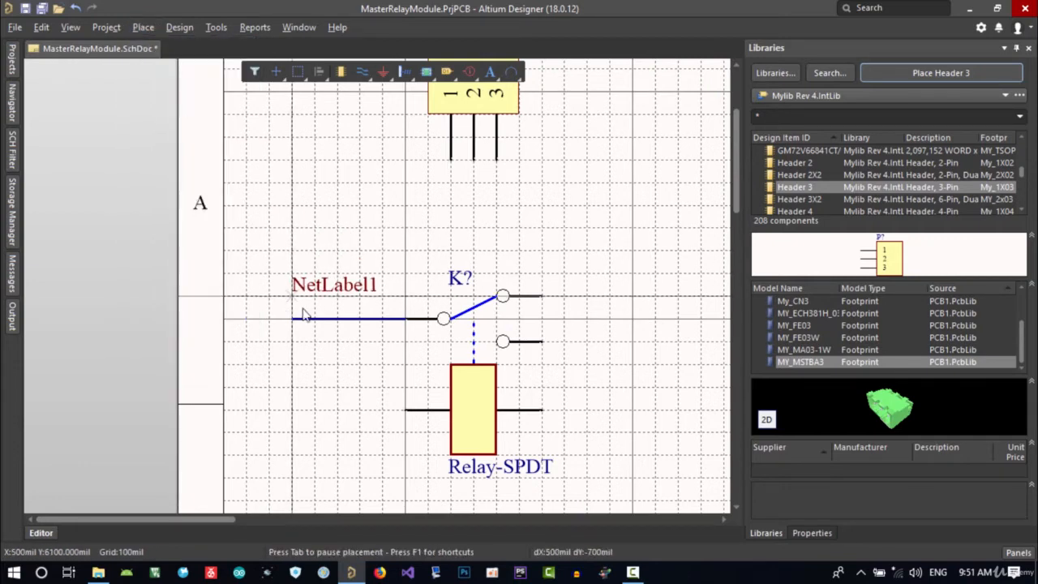
pyautogui.press('Tab')
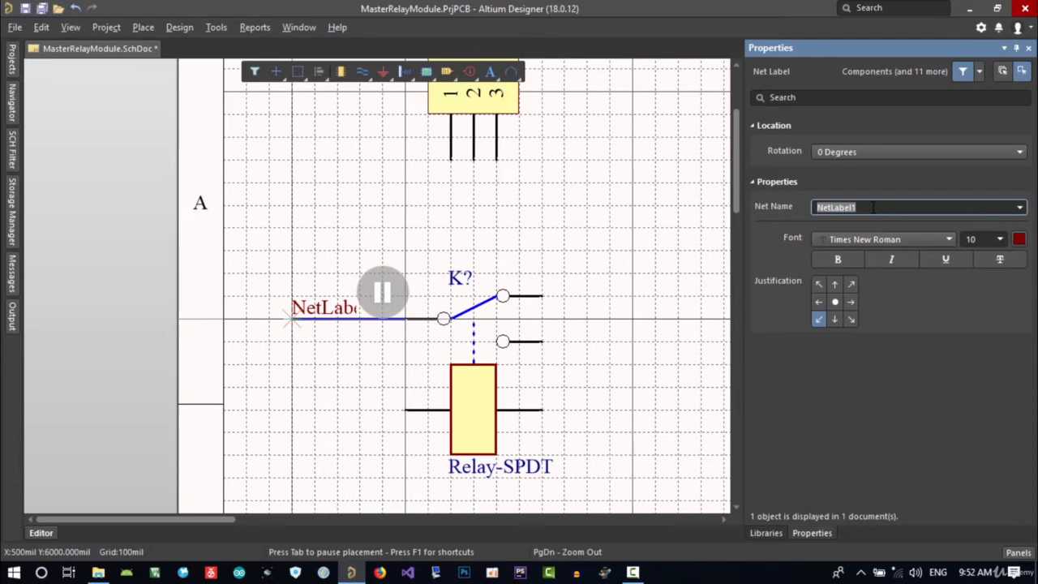
pyautogui.write('CommonPinRelay1')
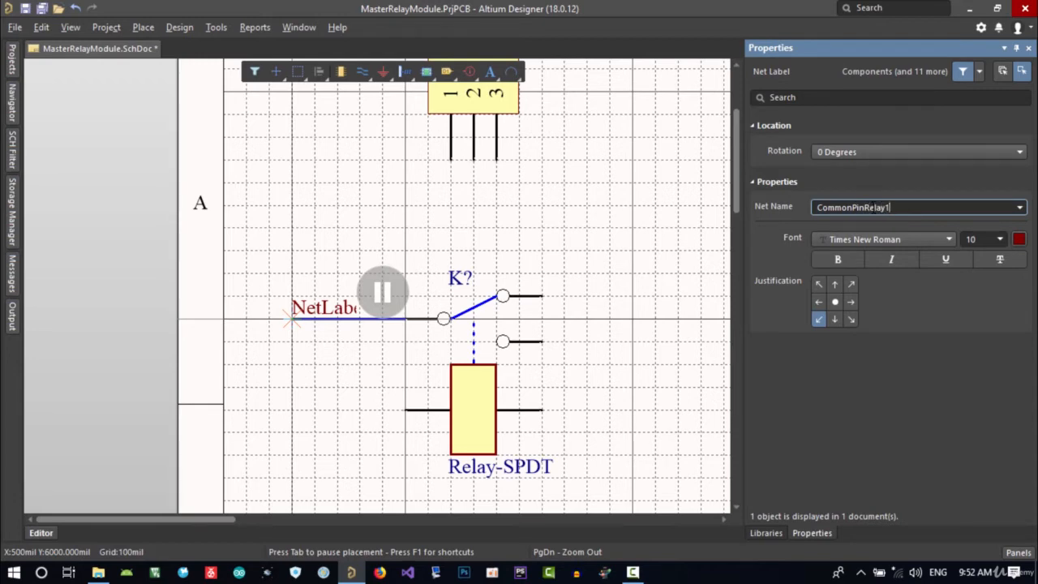
pyautogui.press('Return')
pyautogui.click(290, 319)
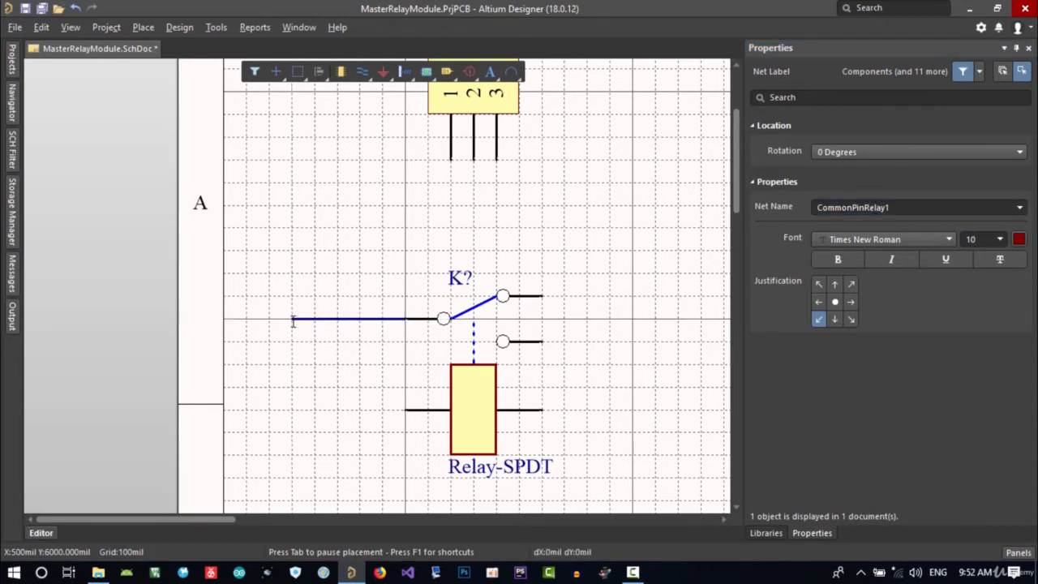
pyautogui.press('Escape')
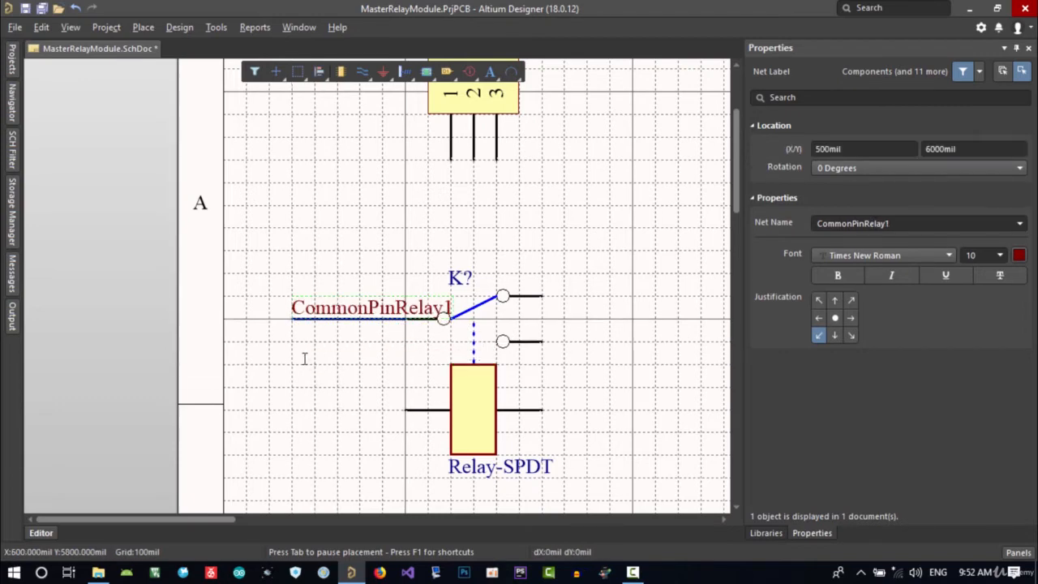
# Shift the CommonPinRelay1 label 200 mil outward, stretching the common-pin wire with it, and clear the selection.
pyautogui.moveTo(290, 317); pyautogui.dragTo(246, 317)
pyautogui.keyDown('ctrl'); pyautogui.scroll(-2, 361, 357); pyautogui.keyUp('ctrl')
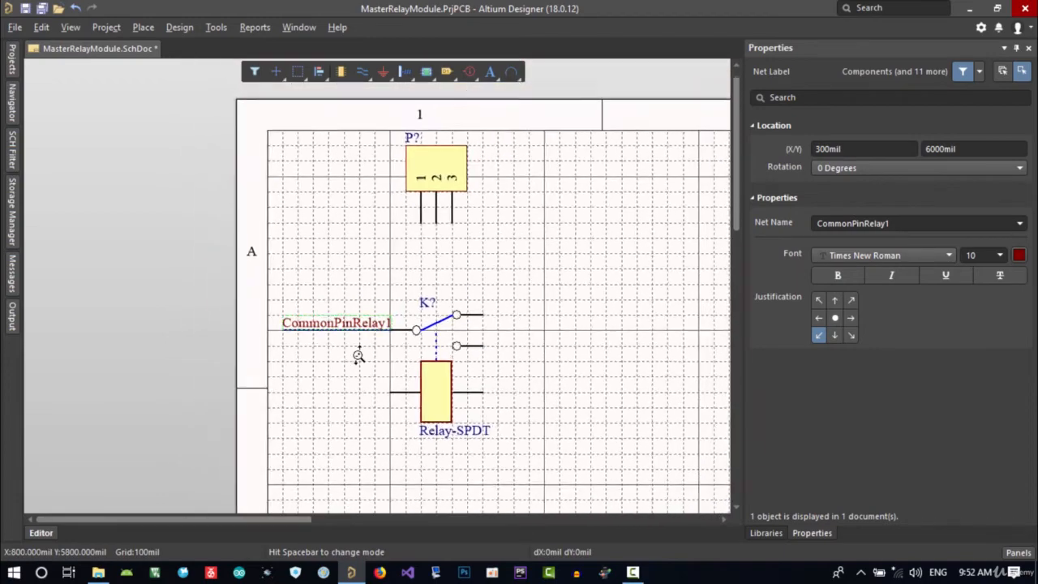
pyautogui.click(557, 343)
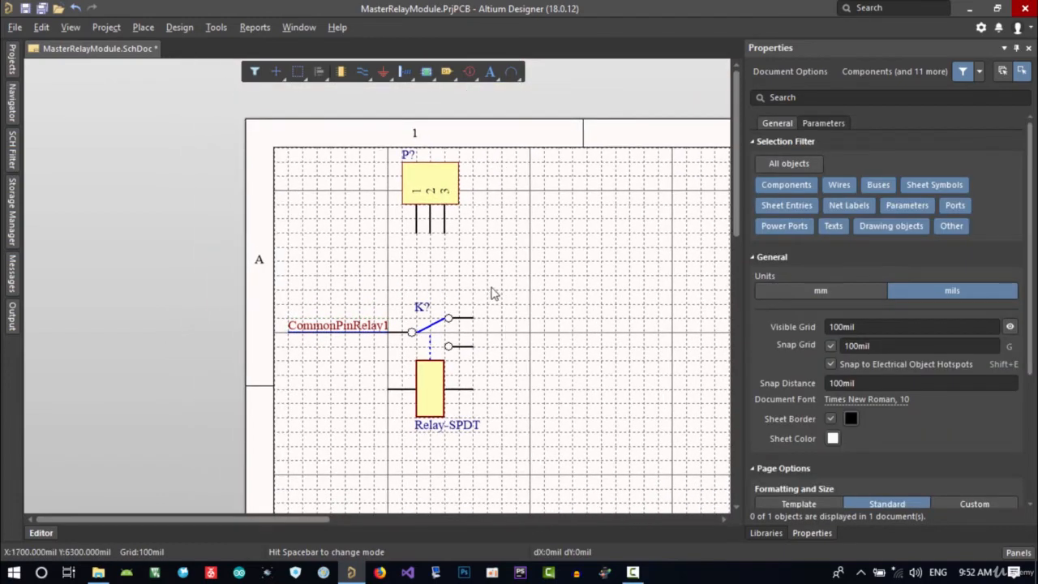
# Copy the CommonPinRelay1 net label and paste it rotated to 270 degrees at the end of header pin 2.
pyautogui.click(373, 332)
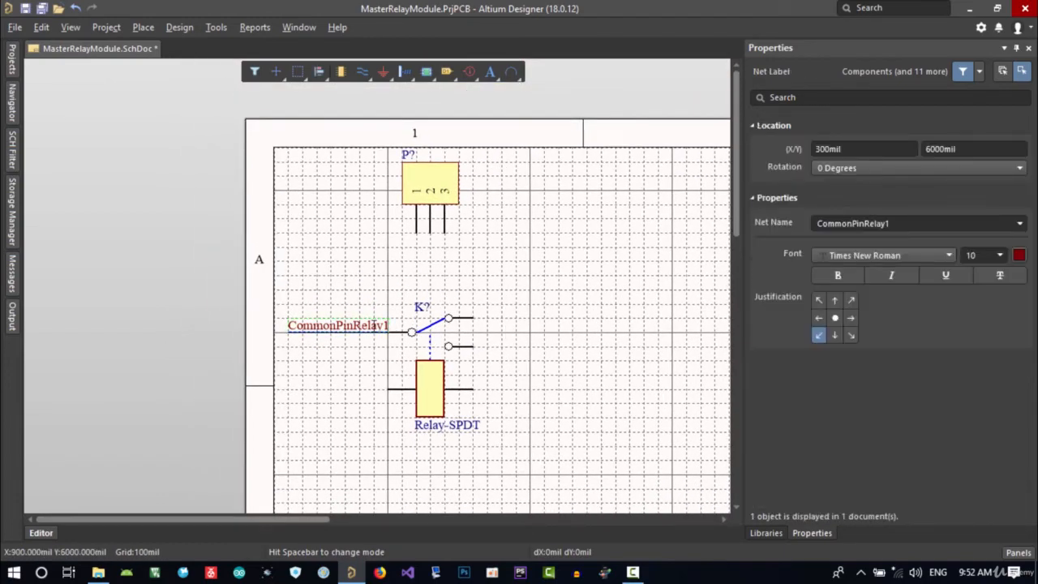
pyautogui.rightClick(371, 327)
pyautogui.click(409, 233)
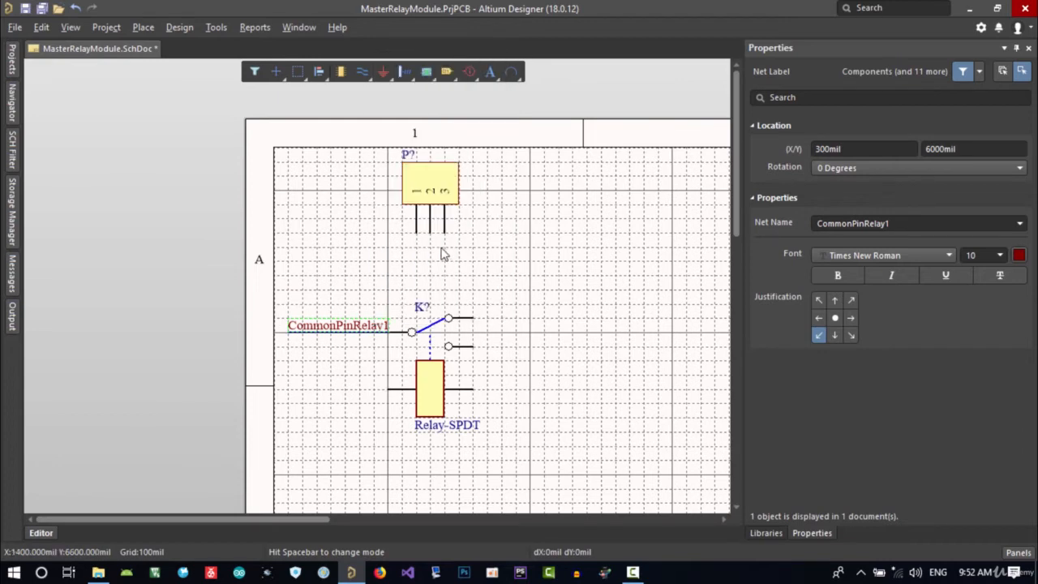
pyautogui.rightClick(439, 258)
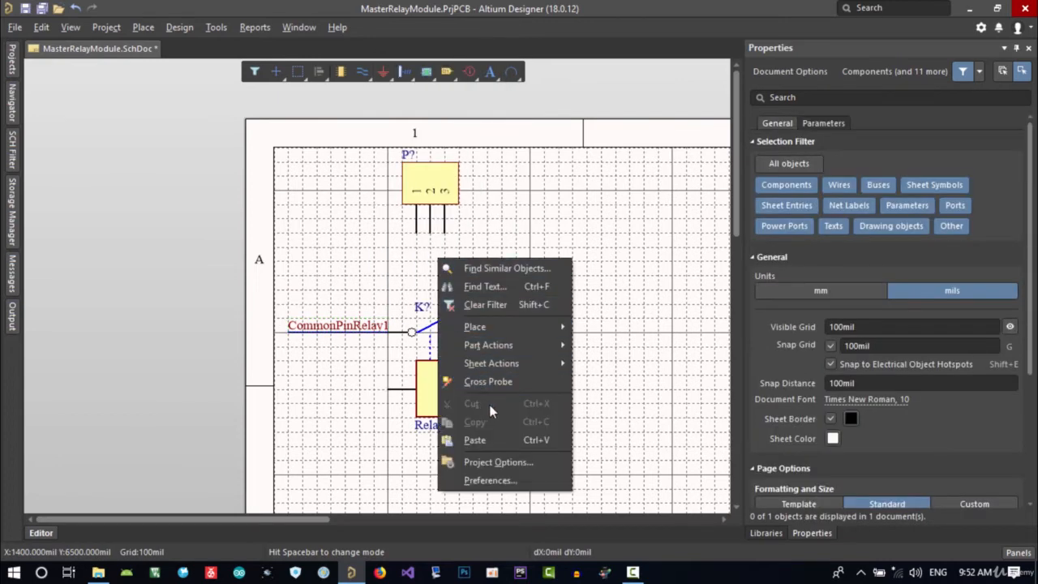
pyautogui.click(487, 437)
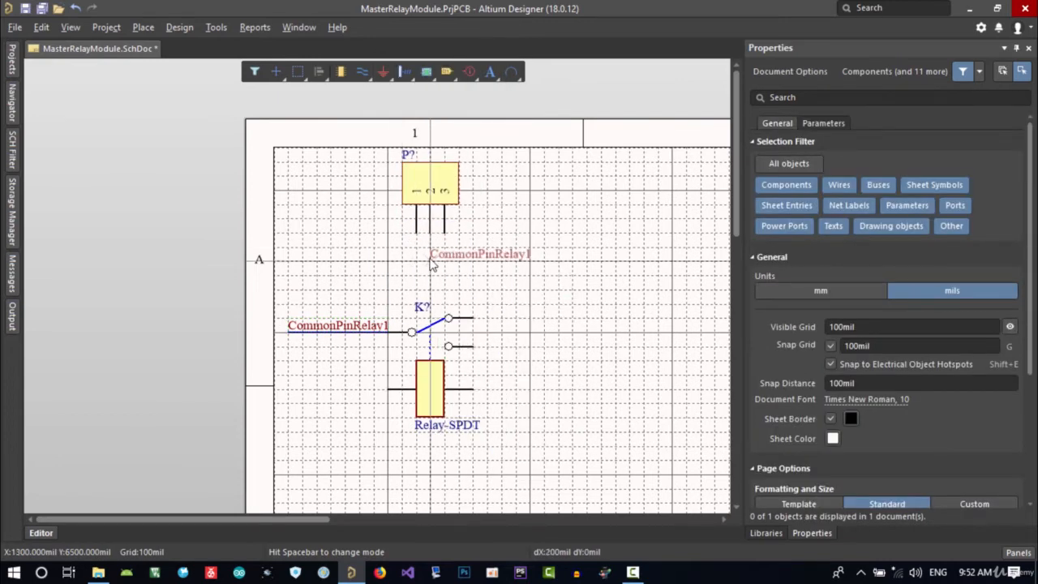
pyautogui.press('space')
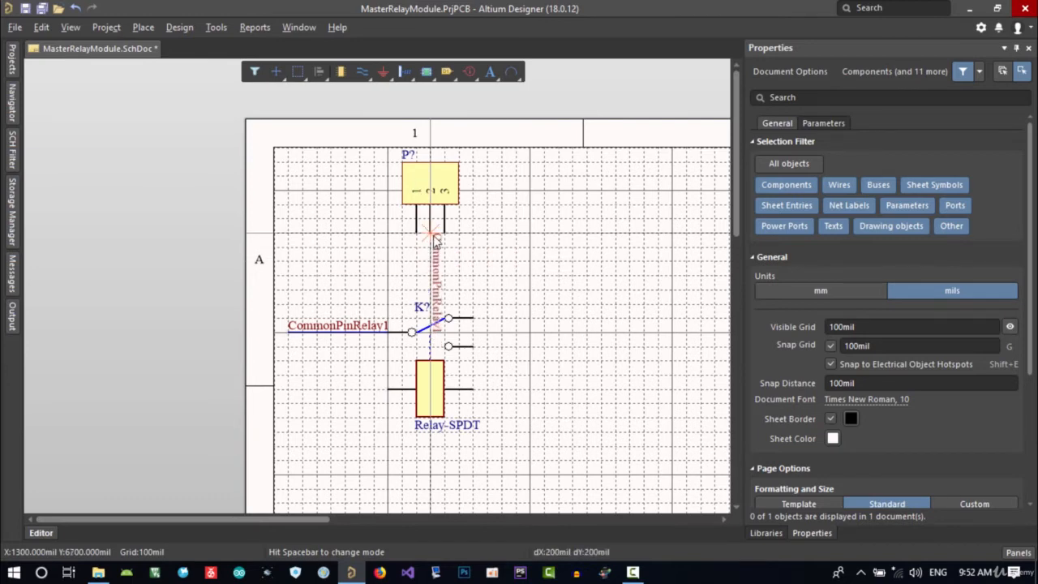
pyautogui.click(434, 239)
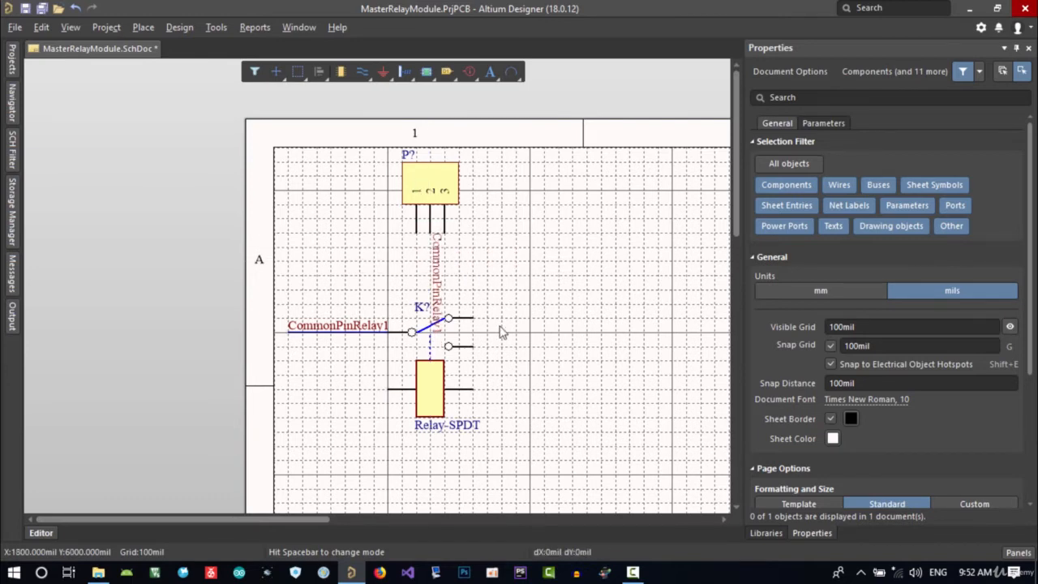
# Select the relay with its wire and net label, move them down about 600 mil, and clear the selection.
pyautogui.moveTo(534, 340); pyautogui.dragTo(332, 424)
pyautogui.keyDown('shift'); pyautogui.moveTo(382, 307); pyautogui.dragTo(336, 428); pyautogui.keyUp('shift')
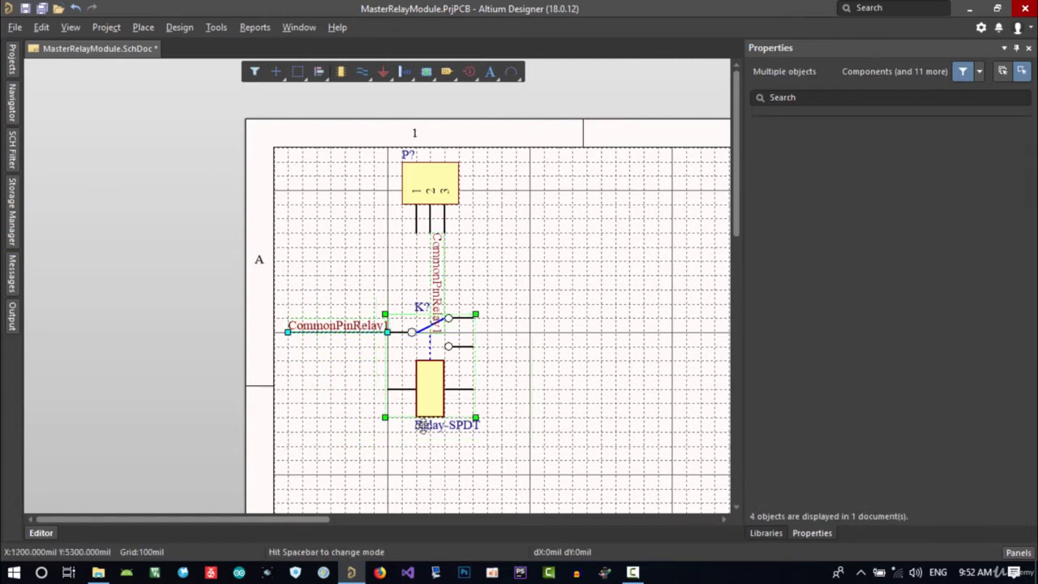
pyautogui.moveTo(544, 429); pyautogui.dragTo(565, 253, button='right')
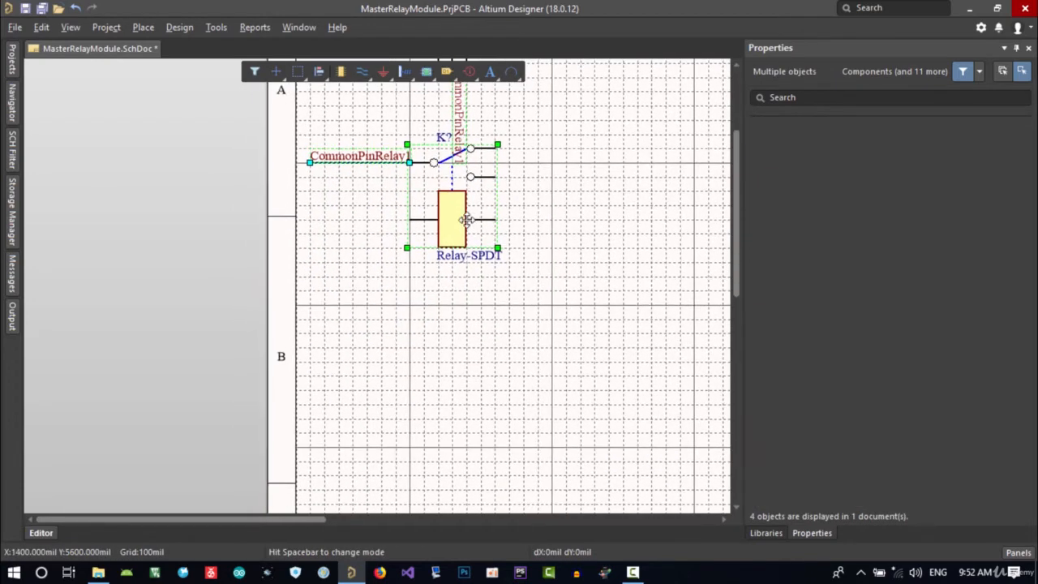
pyautogui.moveTo(466, 221); pyautogui.dragTo(490, 307)
pyautogui.press('End')
pyautogui.click(498, 208)
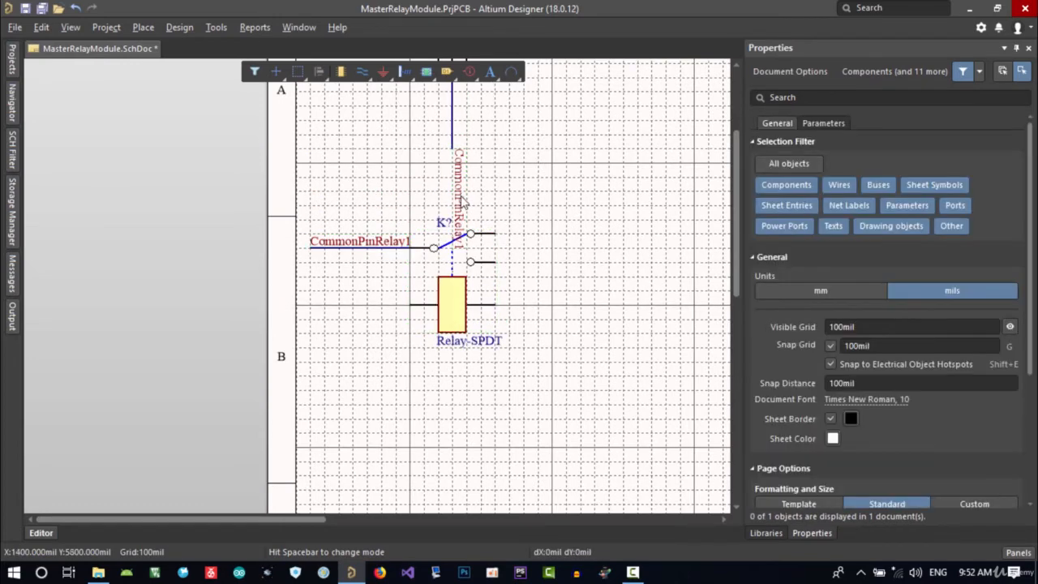
# Move the vertical CommonPinRelay1 label back up to the end of header pin 2.
pyautogui.click(460, 198)
pyautogui.scroll(3, 509, 317)
pyautogui.moveTo(464, 324); pyautogui.dragTo(464, 239)
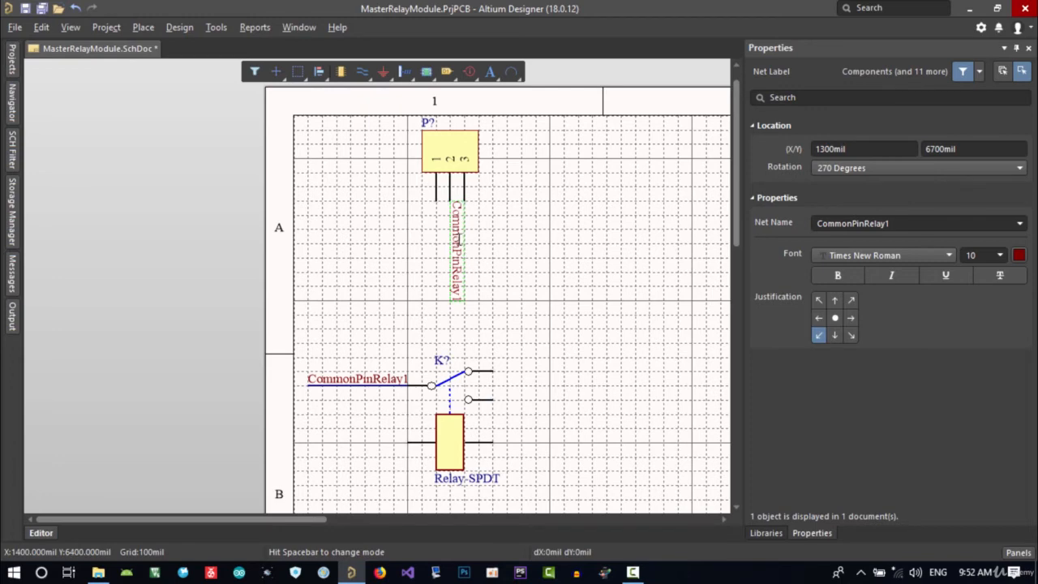
# Pull a wire about 700 mil down from header pin 2 with the vertical net label, and return the label to the pin end.
pyautogui.keyDown('ctrl'); pyautogui.moveTo(452, 230); pyautogui.dragTo(451, 300); pyautogui.keyUp('ctrl')
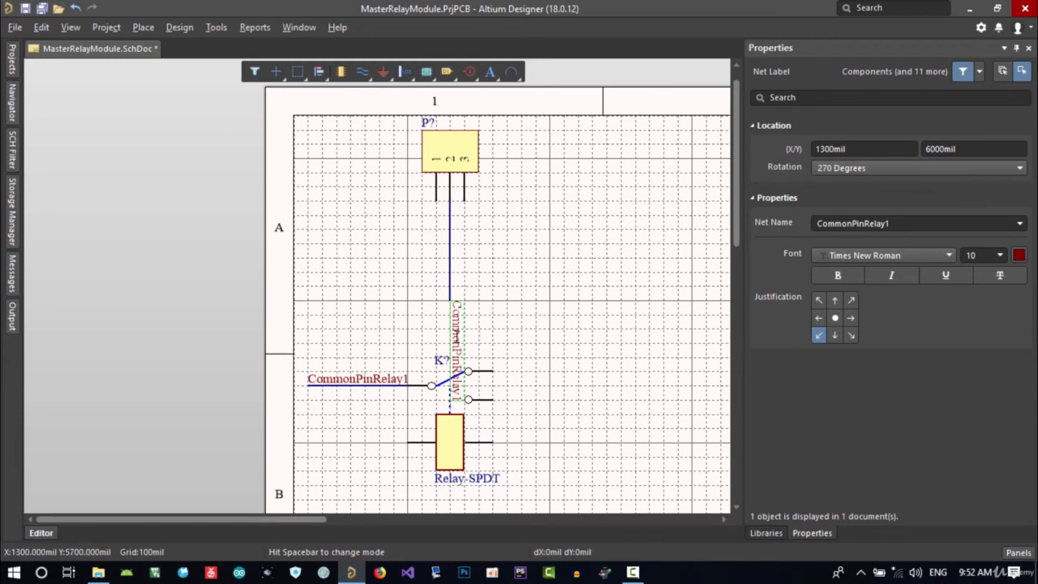
pyautogui.moveTo(429, 347); pyautogui.dragTo(450, 203)
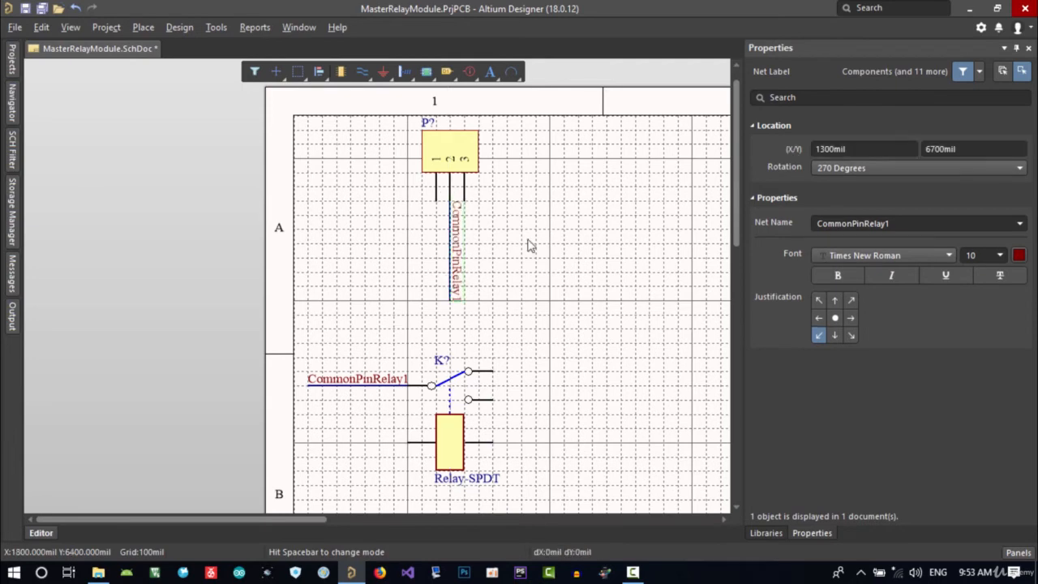
pyautogui.click(527, 240)
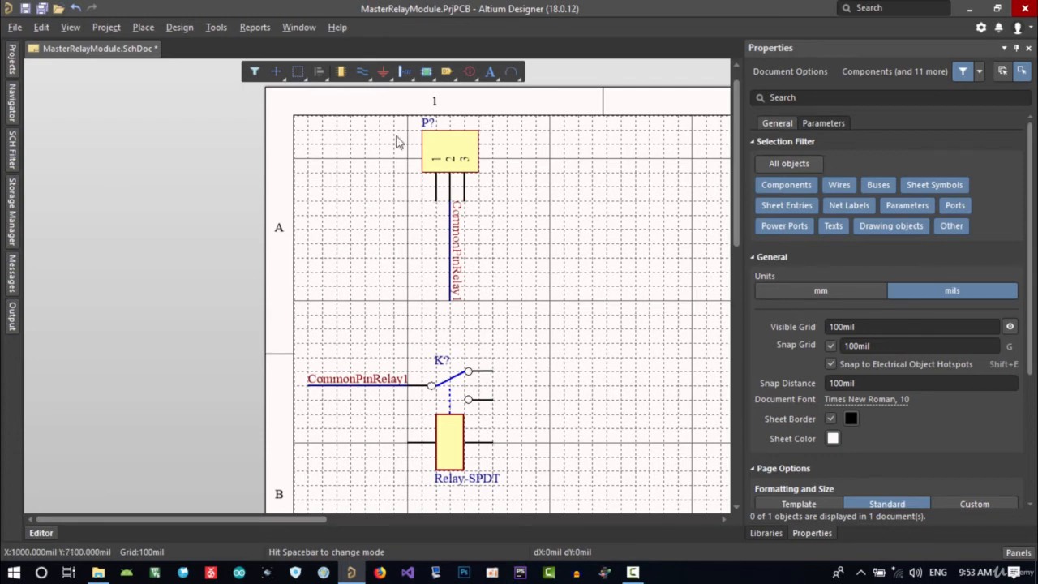
pyautogui.click(363, 71)
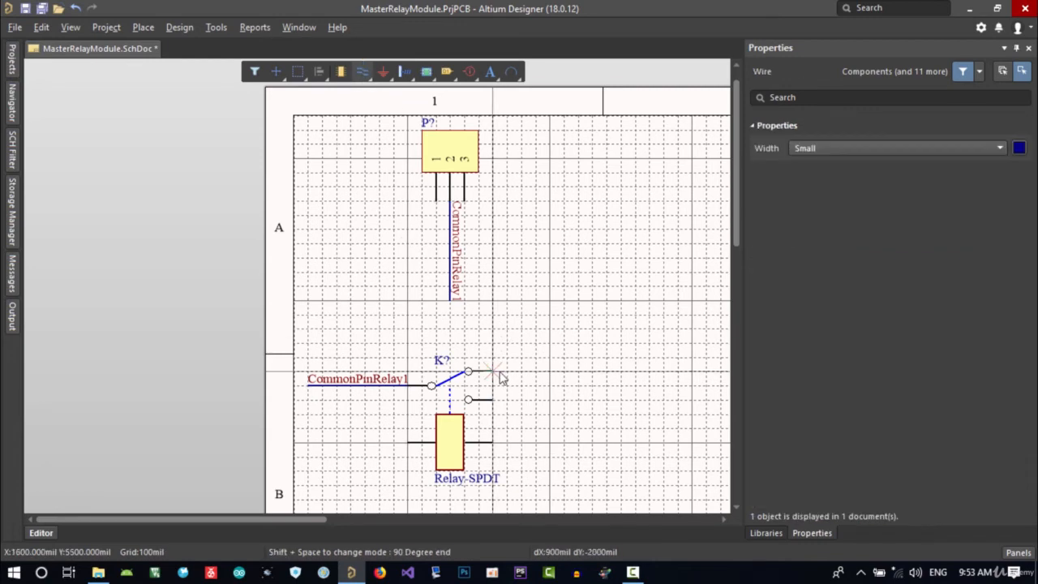
pyautogui.rightClick(506, 347)
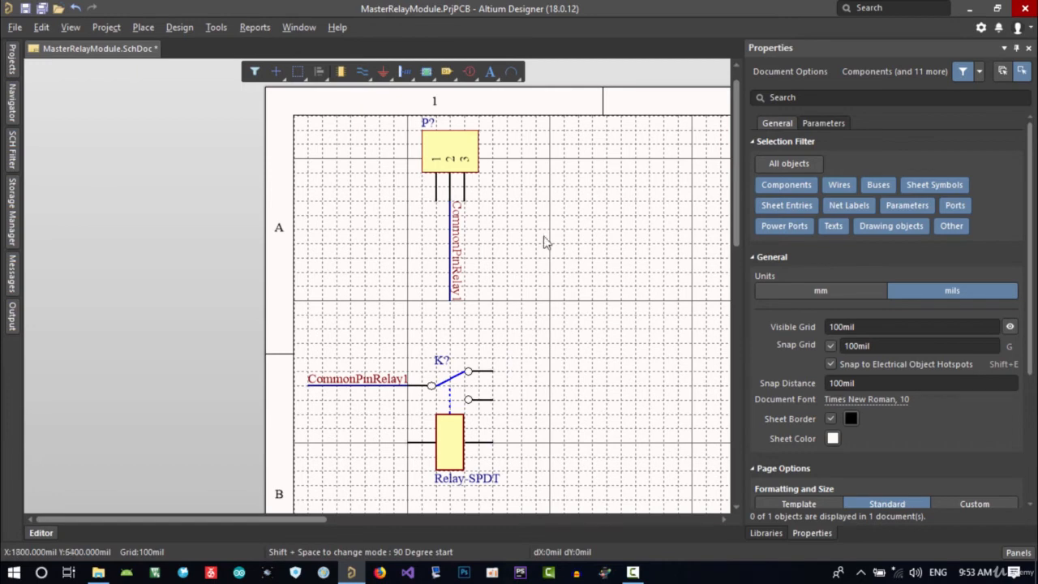
pyautogui.click(362, 72)
pyautogui.click(496, 373)
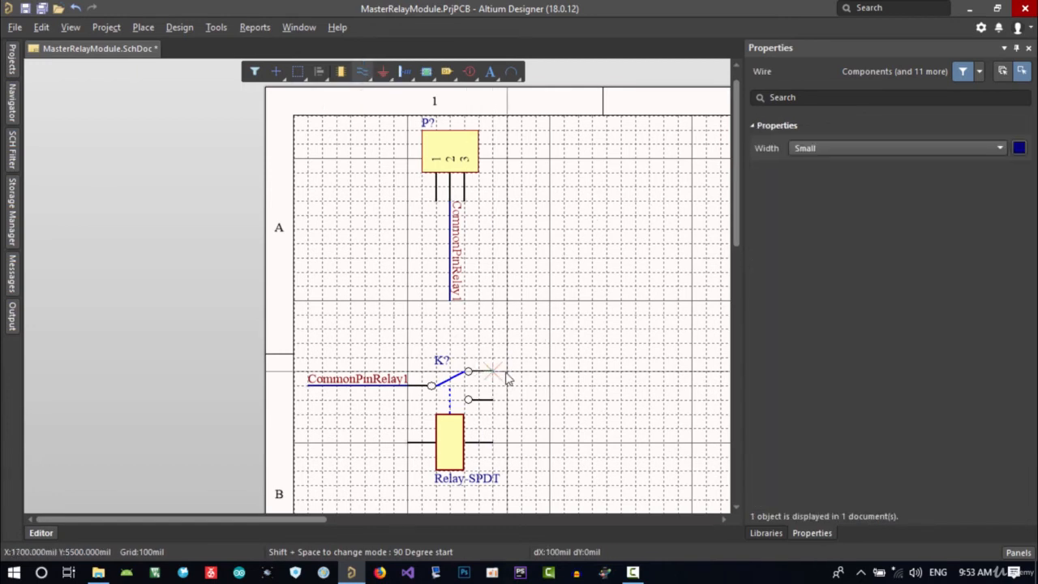
pyautogui.rightClick(506, 377)
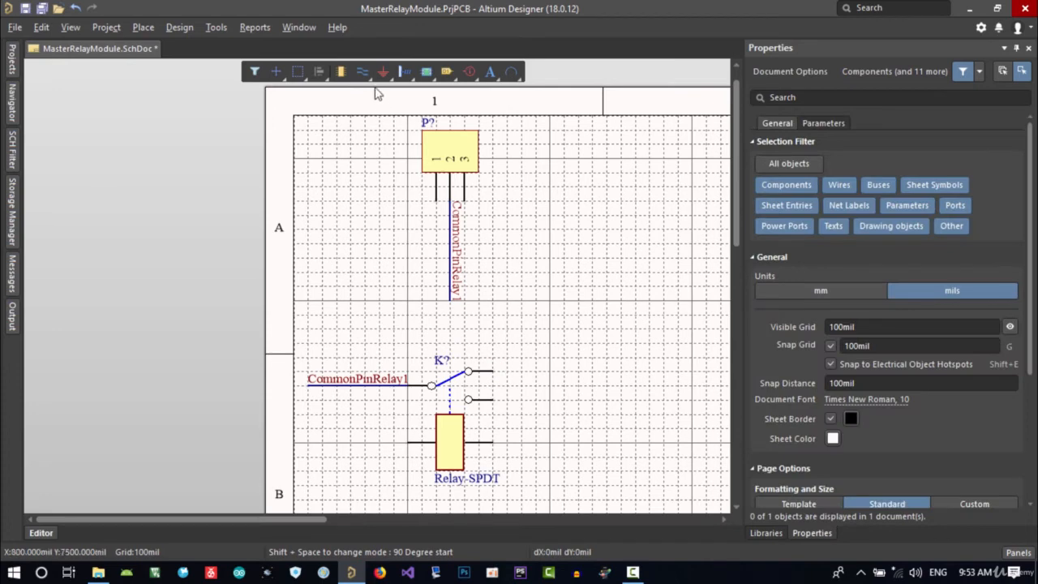
# Wire the relay's upper contact pin to header pin 1, routing it above the relay with right-angle corners.
pyautogui.click(505, 336)
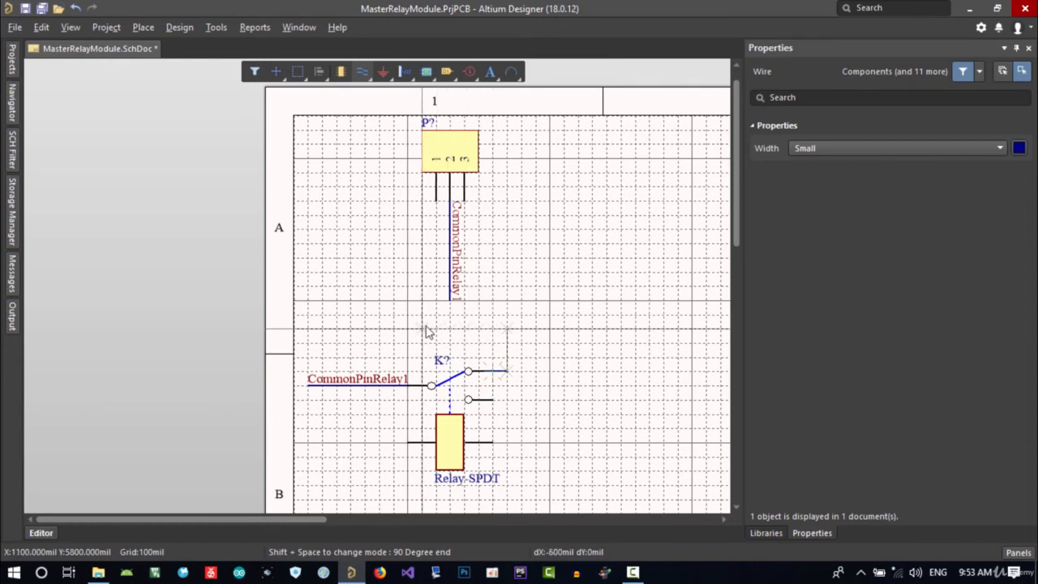
pyautogui.click(435, 207)
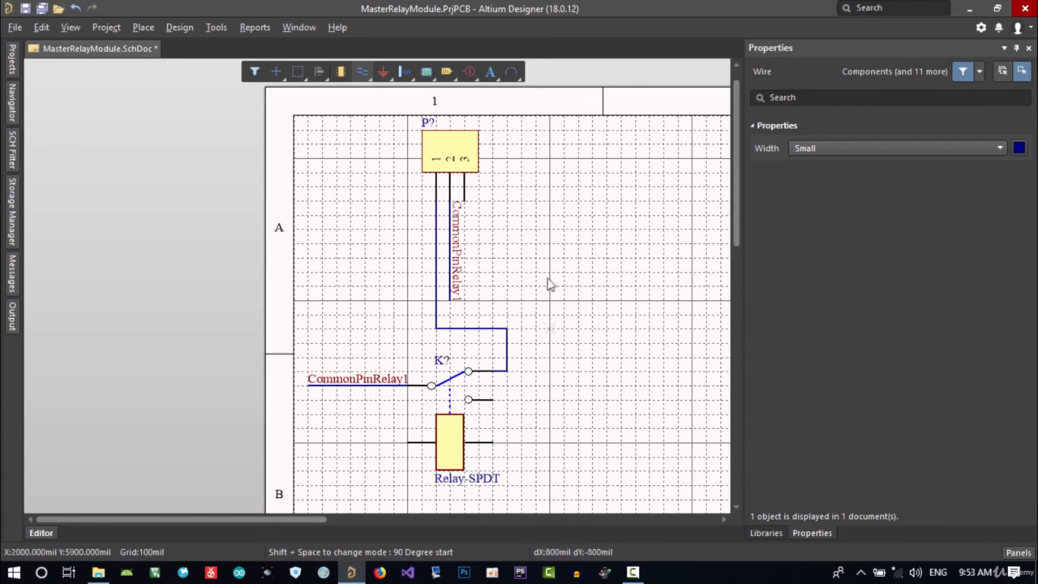
# Wire the relay's lower contact pin to header pin 3, routing 200 mil out, 600 mil up and around the first wire, and clear the selection.
pyautogui.click(493, 399)
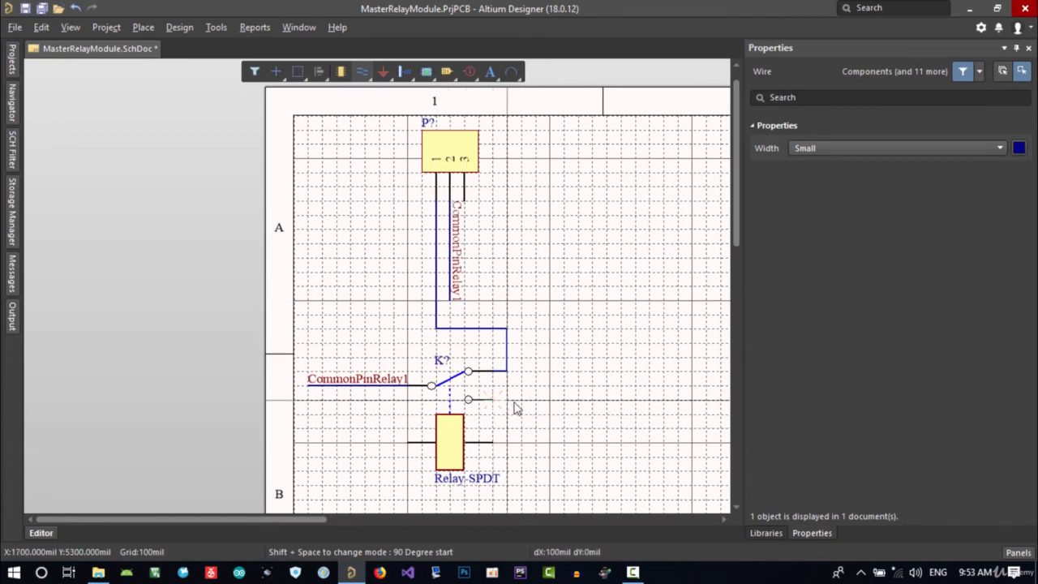
pyautogui.press('space')
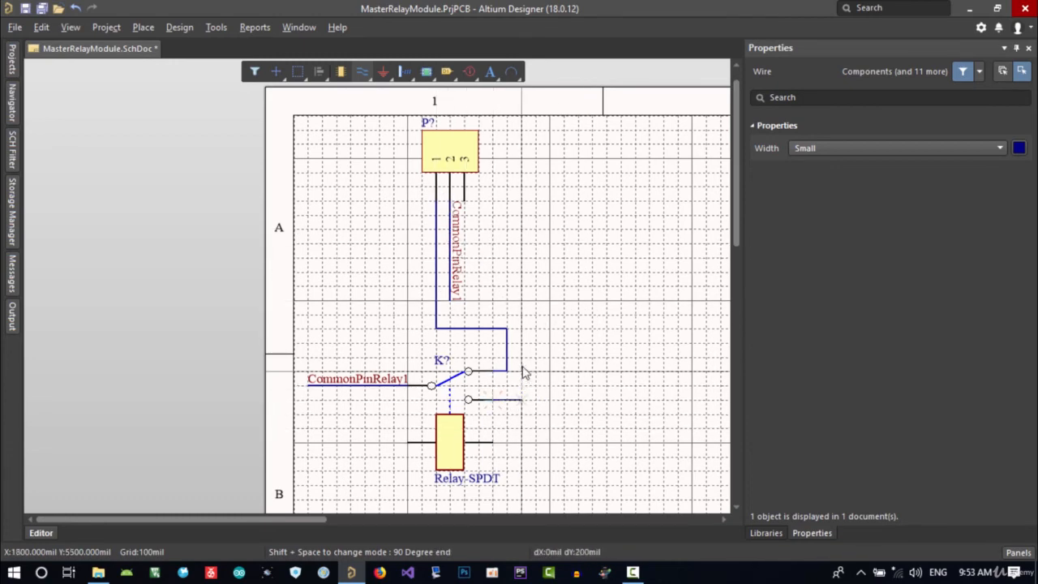
pyautogui.click(520, 318)
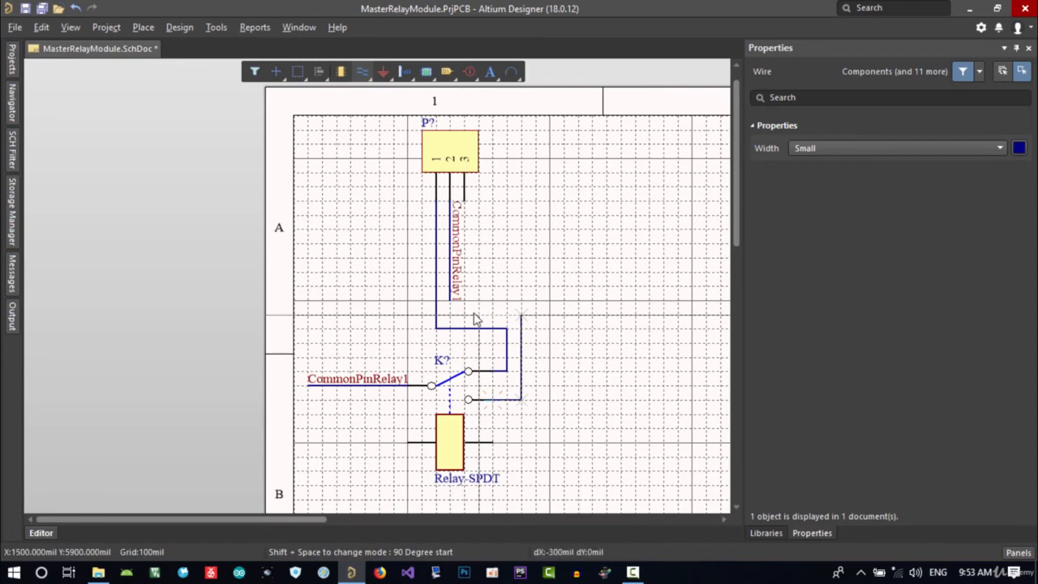
pyautogui.click(464, 315)
pyautogui.click(463, 202)
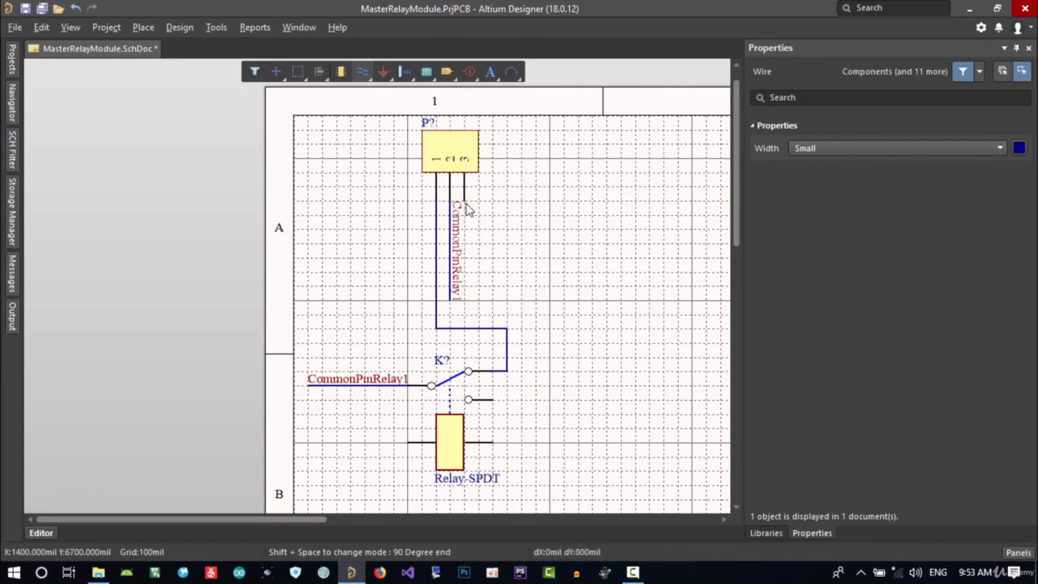
pyautogui.rightClick(552, 235)
pyautogui.keyDown('ctrl'); pyautogui.scroll(-1, 558, 357); pyautogui.keyUp('ctrl')
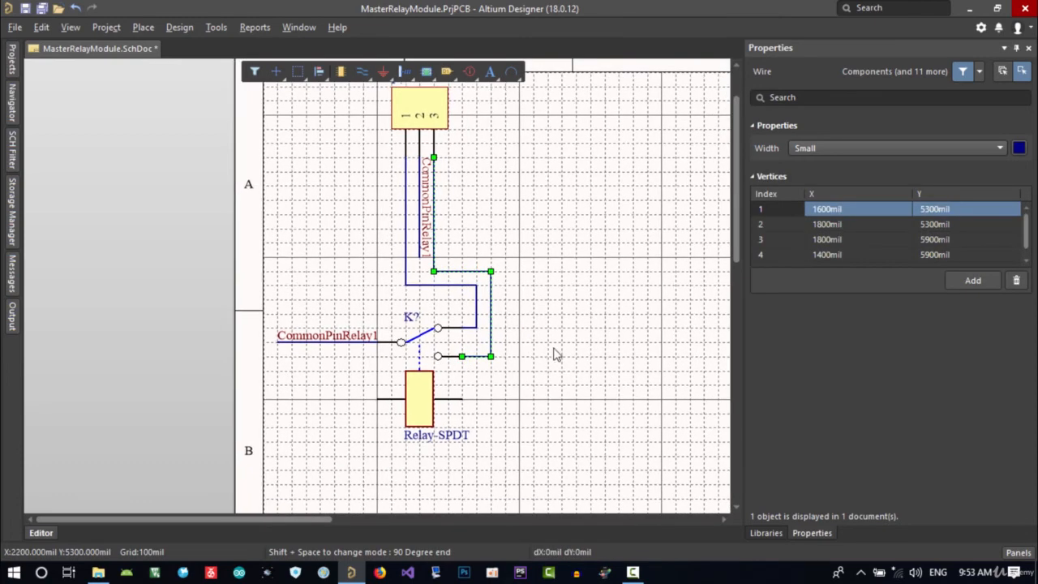
pyautogui.click(518, 295)
pyautogui.keyDown('ctrl'); pyautogui.scroll(-1, 533, 290); pyautogui.keyUp('ctrl')
pyautogui.moveTo(533, 289); pyautogui.dragTo(534, 317, button='right')
pyautogui.keyDown('ctrl'); pyautogui.scroll(2, 534, 316); pyautogui.keyUp('ctrl')
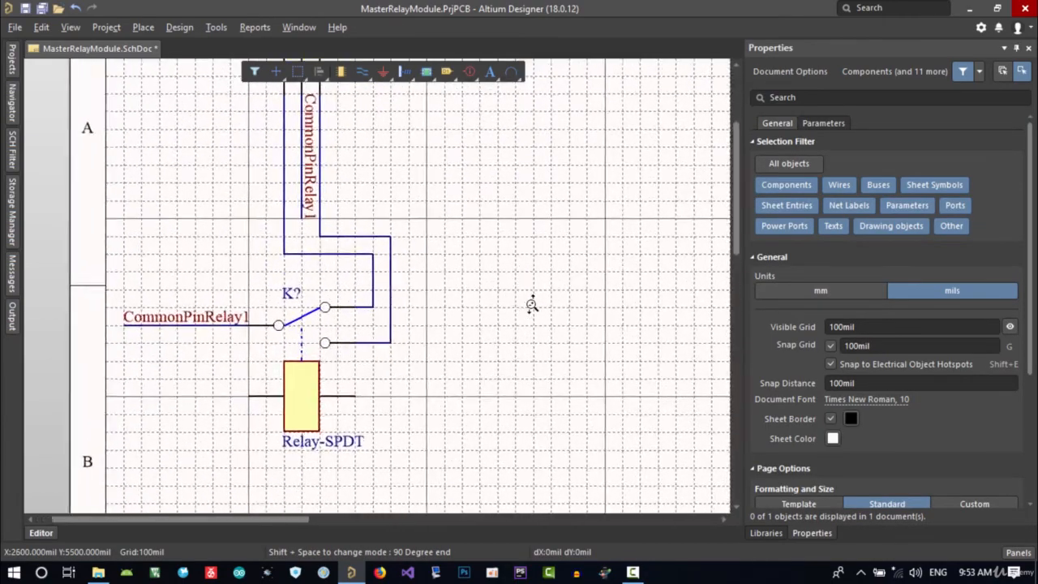
pyautogui.keyDown('ctrl'); pyautogui.scroll(2, 392, 296); pyautogui.keyUp('ctrl')
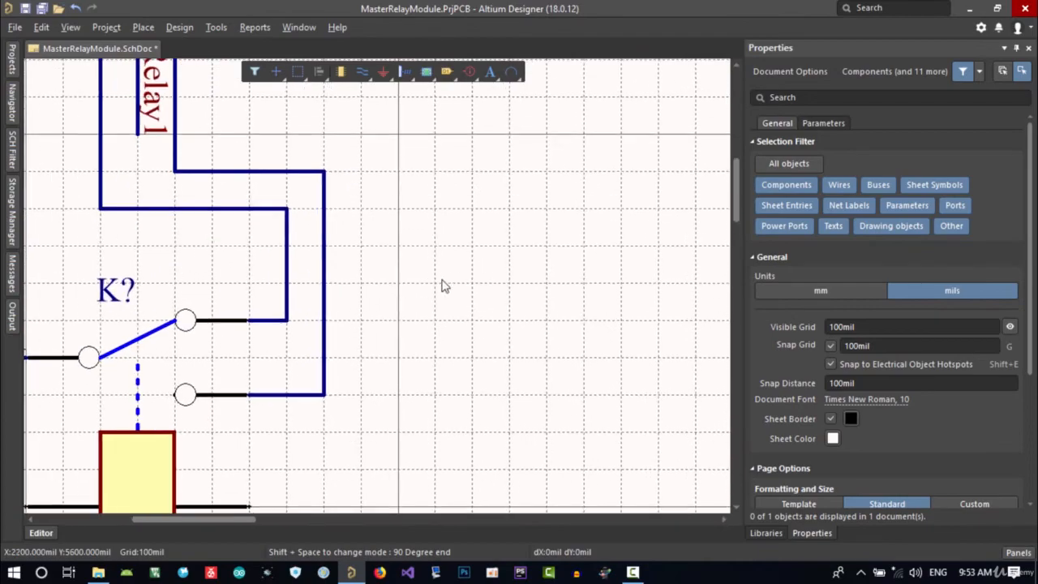
pyautogui.keyDown('ctrl'); pyautogui.scroll(-3, 464, 292); pyautogui.keyUp('ctrl')
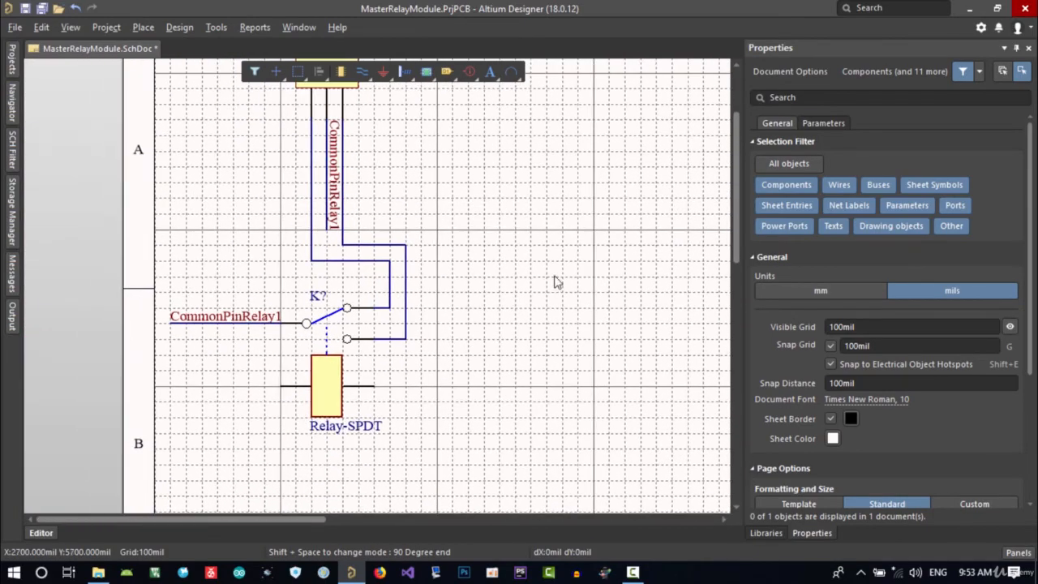
pyautogui.keyDown('ctrl'); pyautogui.scroll(2, 467, 285); pyautogui.keyUp('ctrl')
pyautogui.keyDown('ctrl'); pyautogui.scroll(-3, 467, 285); pyautogui.keyUp('ctrl')
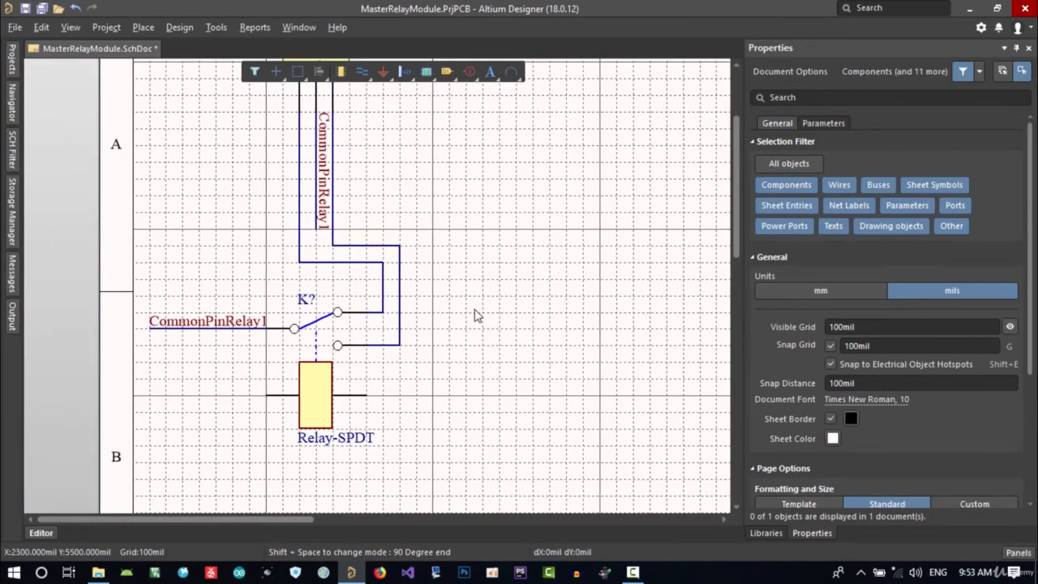
pyautogui.keyDown('ctrl'); pyautogui.scroll(4, 477, 287); pyautogui.keyUp('ctrl')
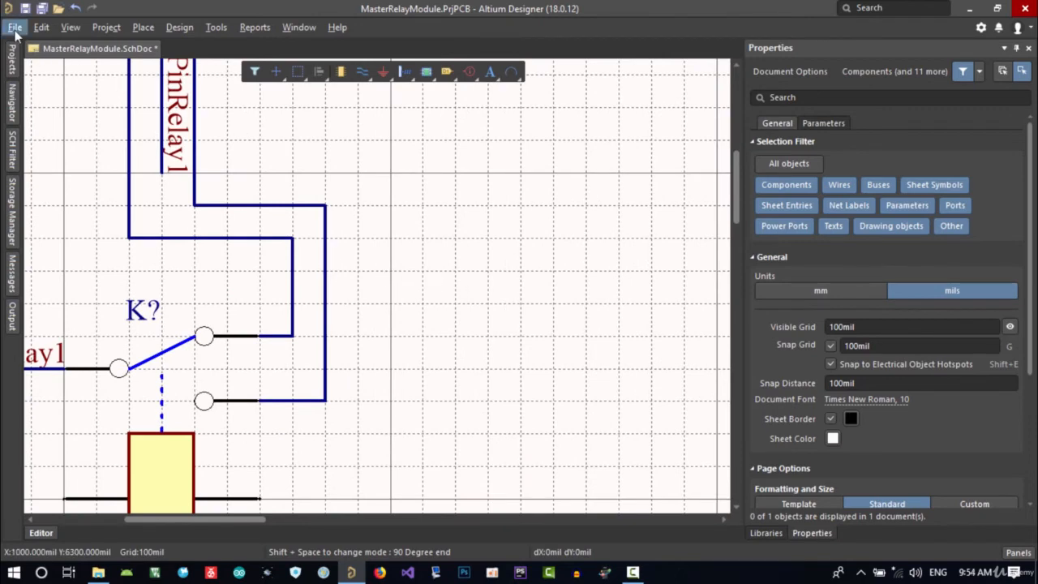
pyautogui.click(15, 29)
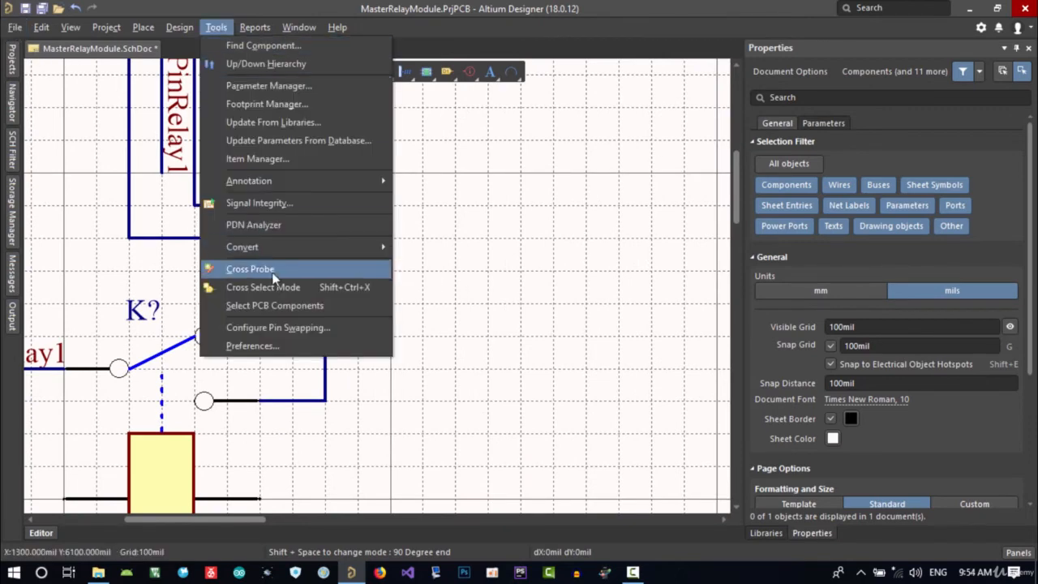
pyautogui.moveTo(240, 31)
pyautogui.click(444, 410)
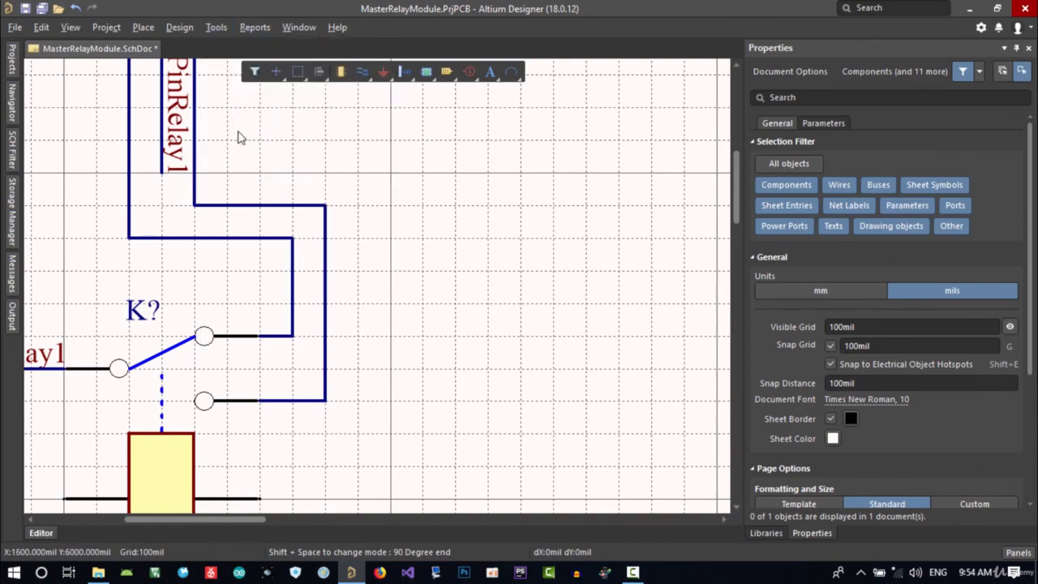
# Change the schematic grid colour to a standard light grey in the preferences and apply it.
pyautogui.click(216, 27)
pyautogui.click(278, 346)
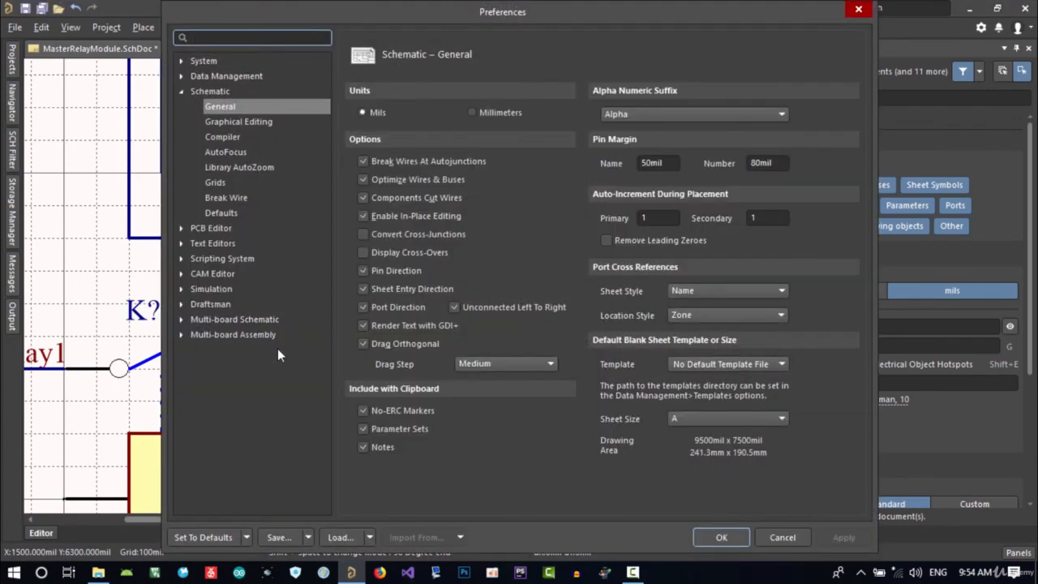
pyautogui.click(215, 183)
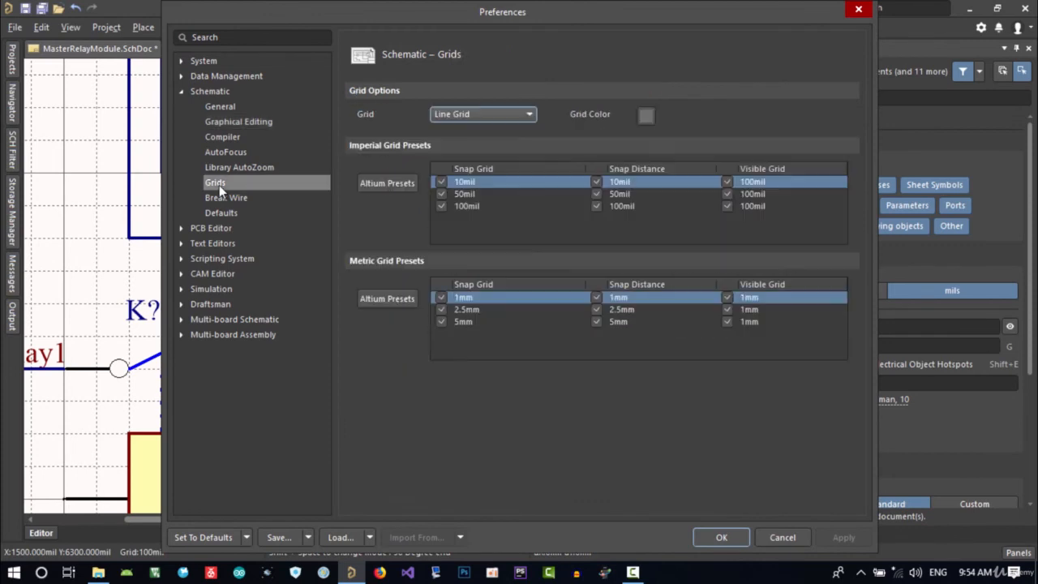
pyautogui.click(646, 116)
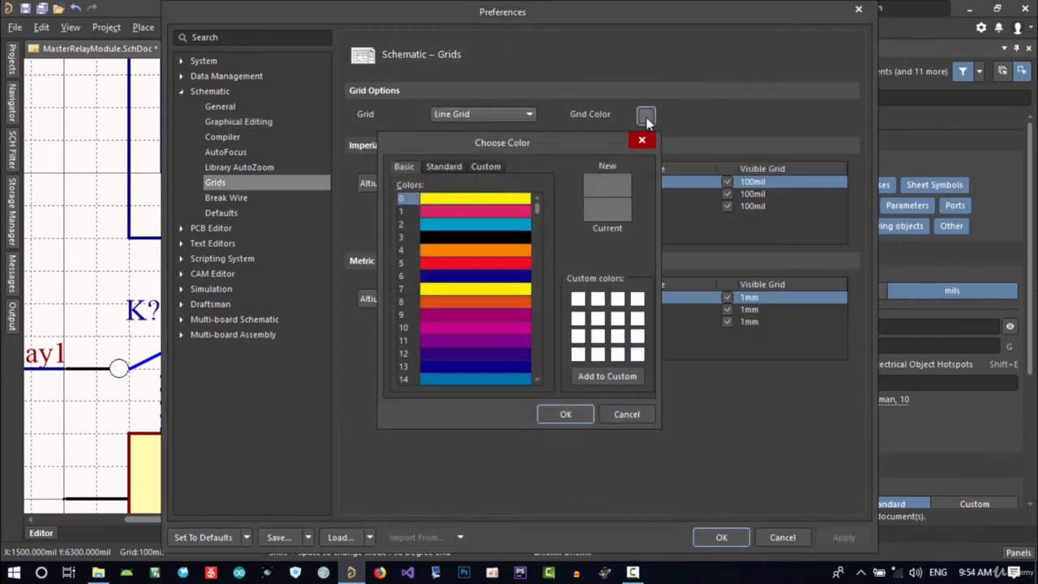
pyautogui.click(443, 166)
pyautogui.click(441, 333)
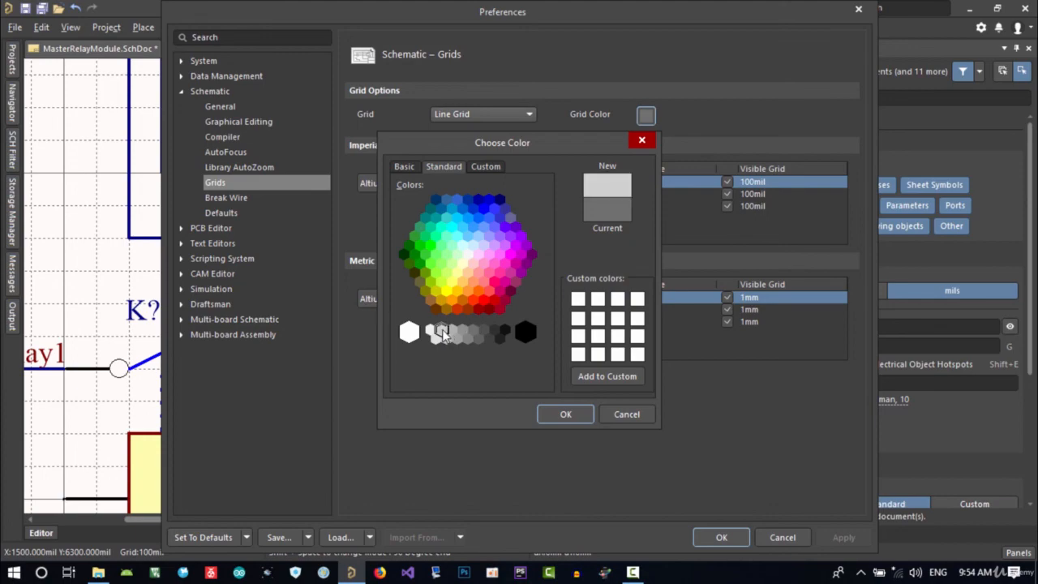
pyautogui.click(565, 415)
pyautogui.click(721, 537)
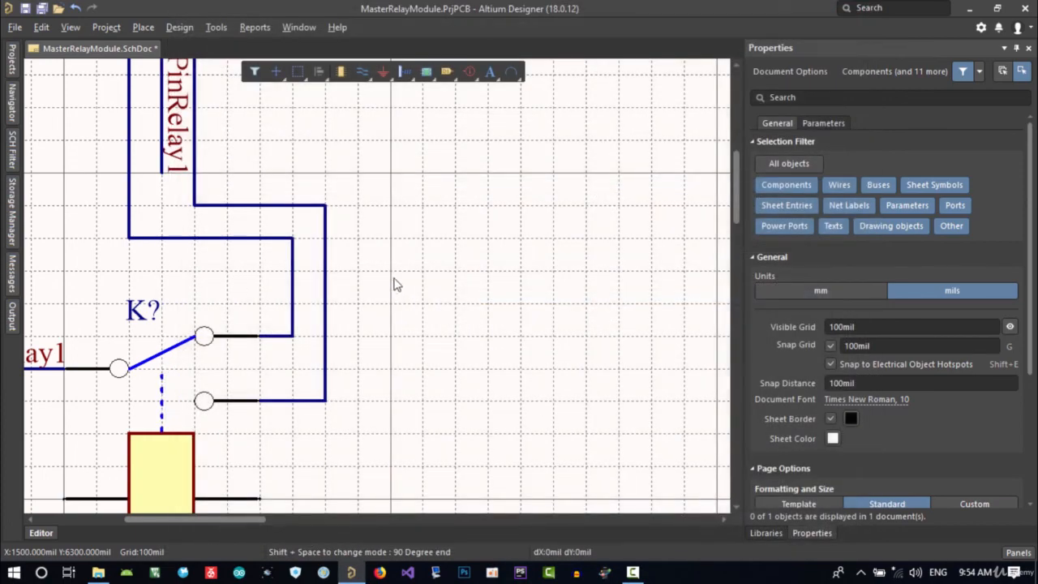
pyautogui.keyDown('ctrl'); pyautogui.scroll(-5, 401, 284); pyautogui.keyUp('ctrl')
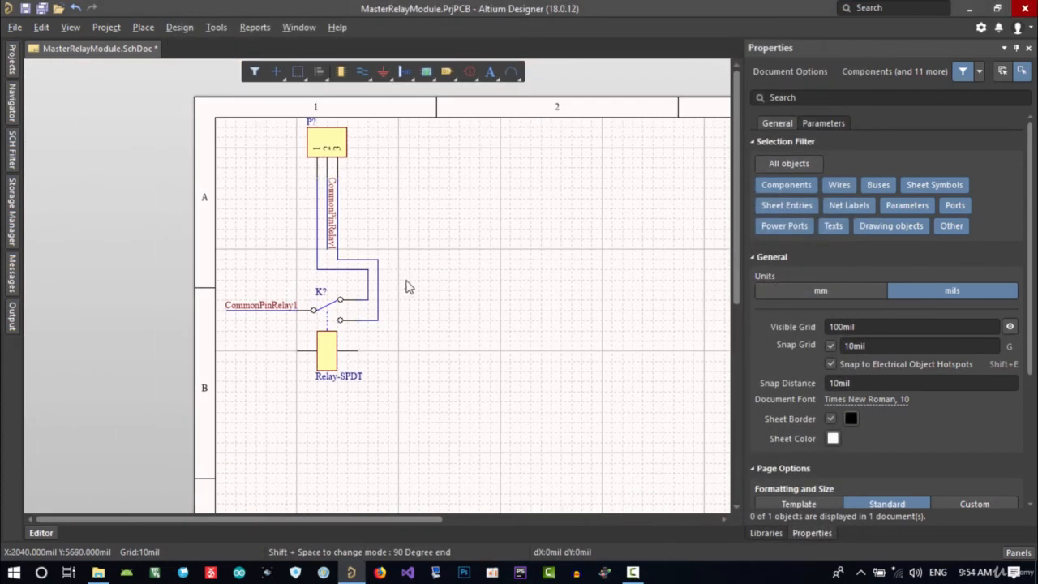